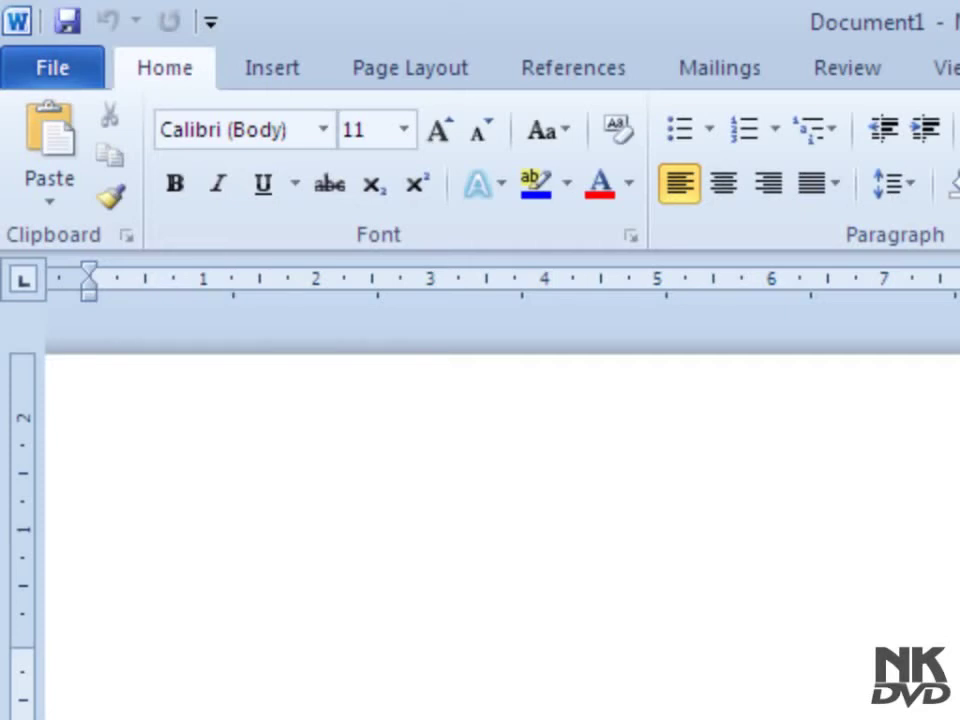
Open the recent document 'This is Microsoft Word file2' and select its first line.
left_click(45, 68)
left_click(470, 295)
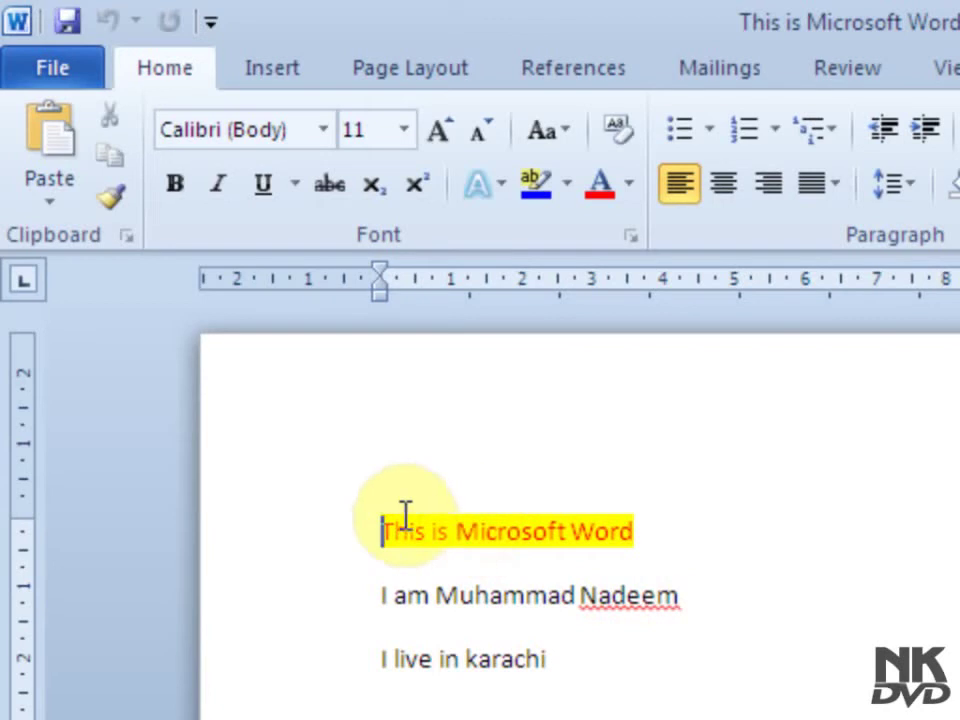
left_click_drag(373, 524, 650, 556)
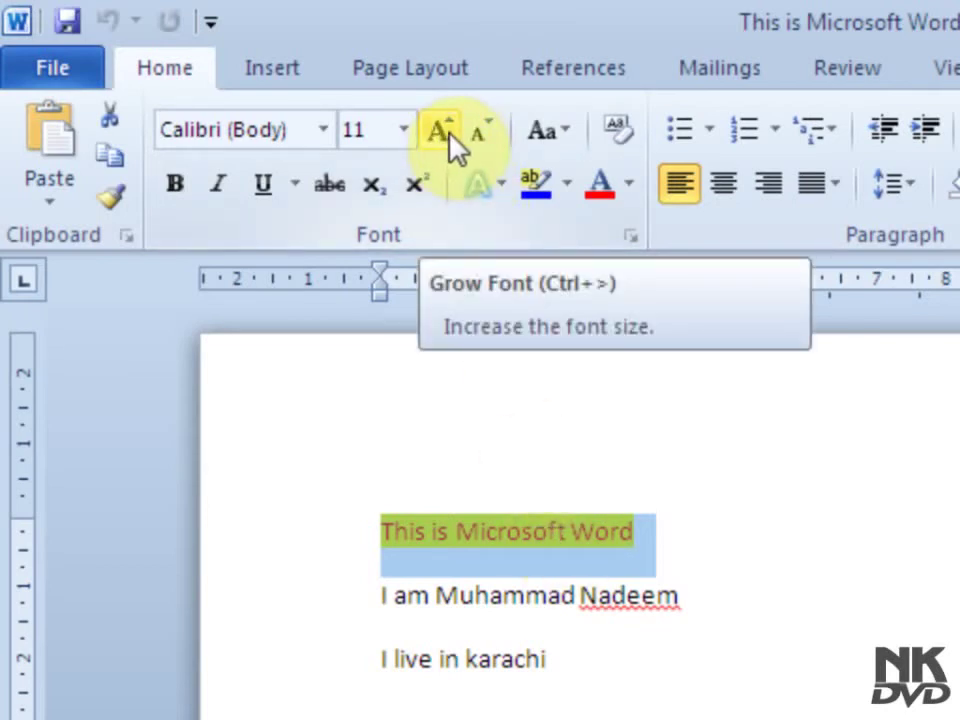
Grow the selected line's font from 11 through 18, 22, 36, 48 and 72 to 80.
left_click(448, 137)
left_click(448, 137)
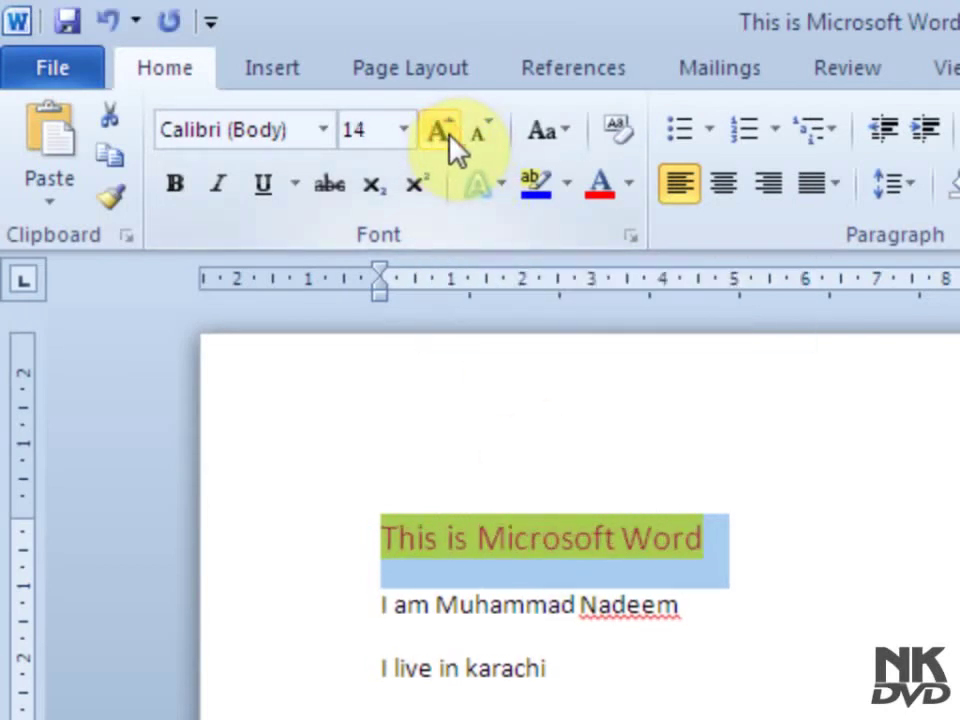
left_click(448, 137)
left_click(448, 137)
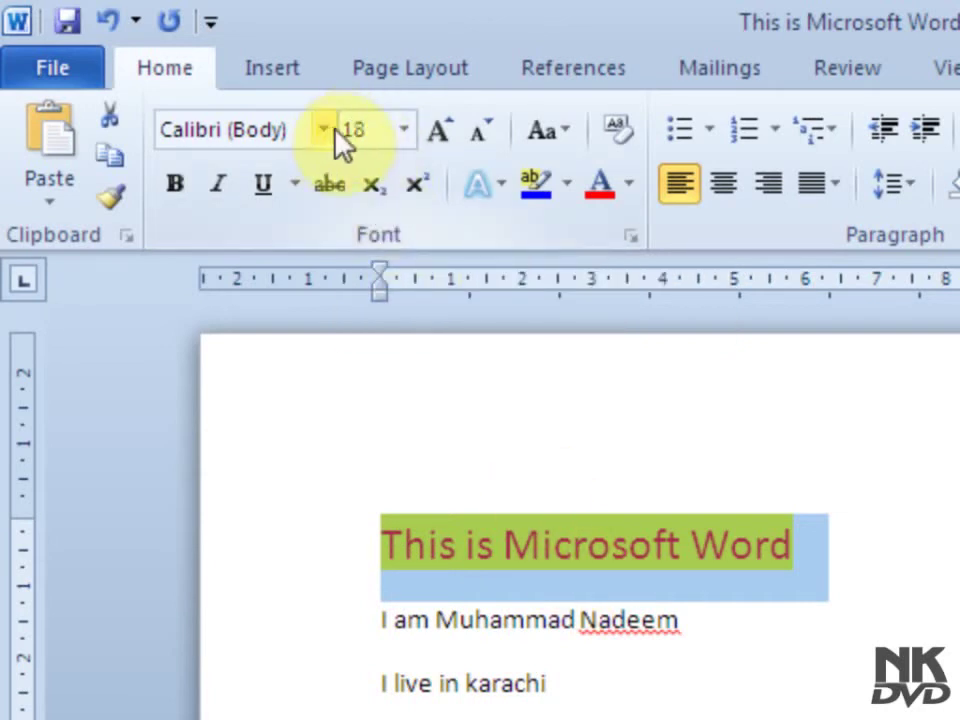
left_click(440, 132)
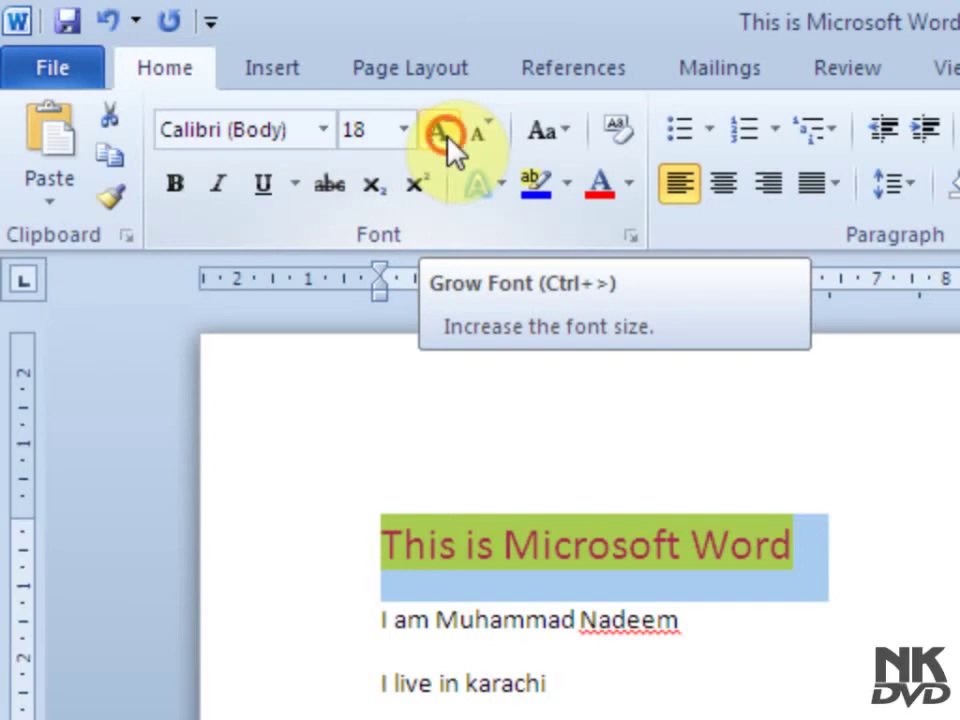
left_click(440, 132)
left_click(444, 135)
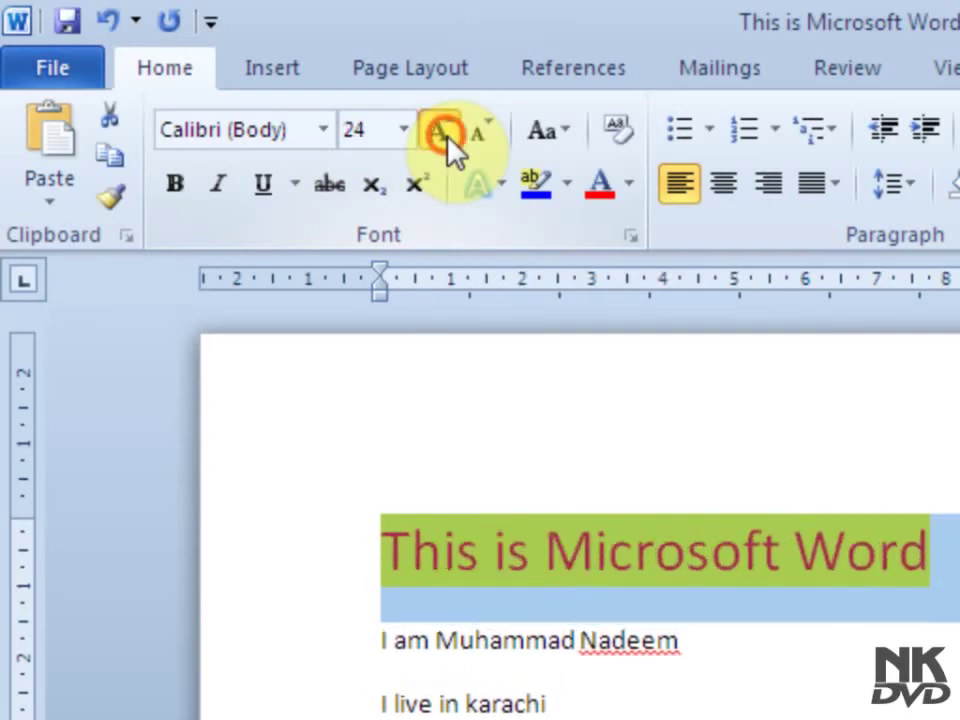
left_click(444, 135)
left_click(444, 135)
left_click(444, 135)
left_click(444, 135)
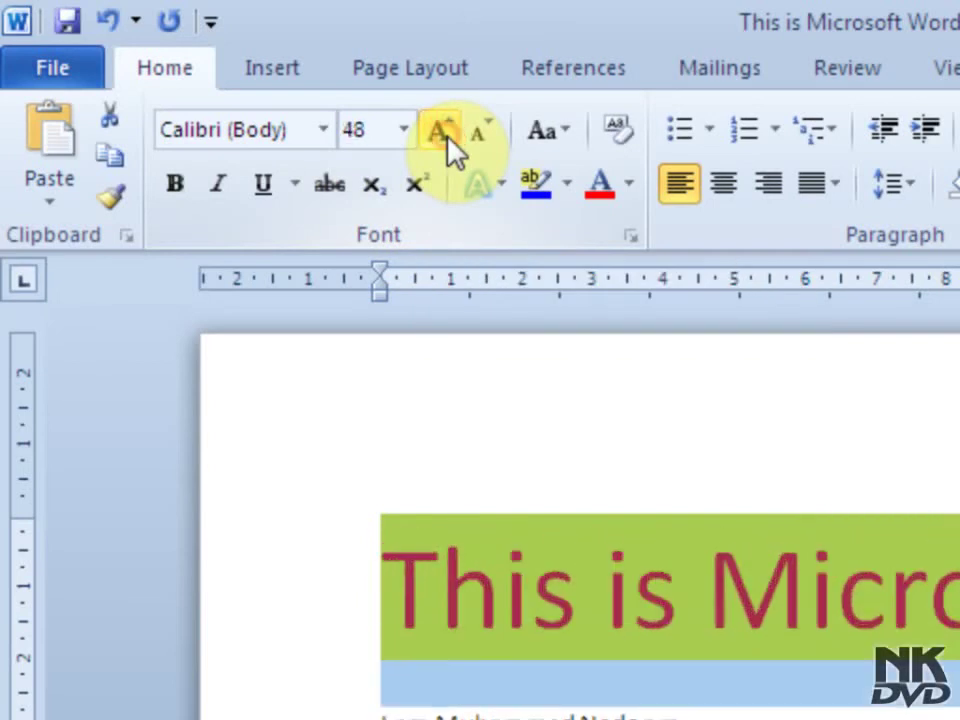
left_click(444, 135)
left_click(444, 135)
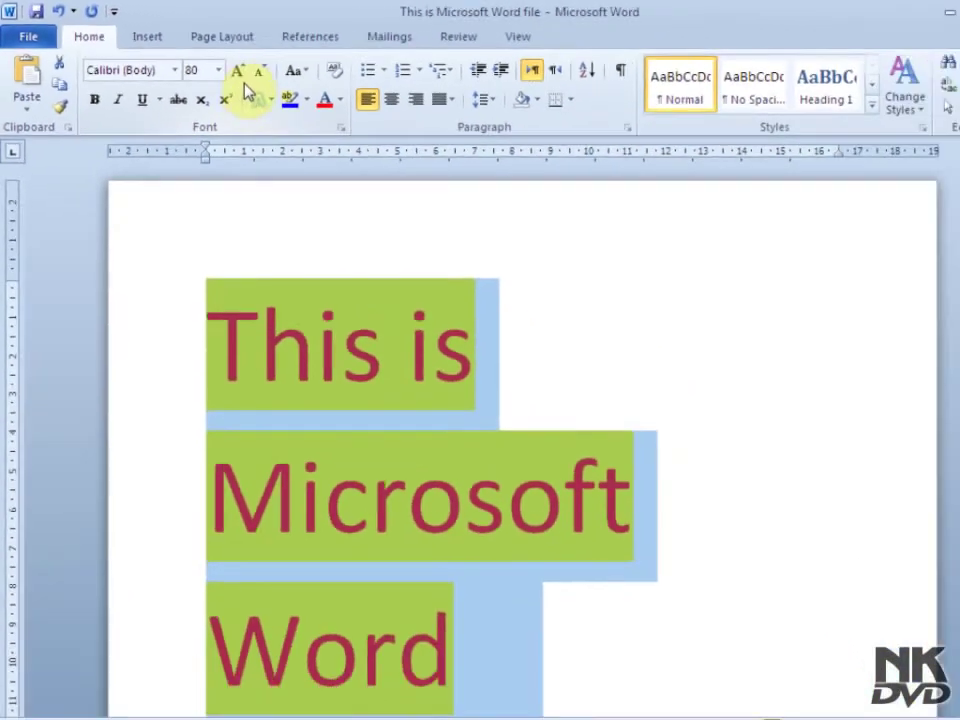
Keep growing the line from 90 through 240, 470 and 590 toward 710, leaving a giant T.
left_click(238, 72)
left_click(238, 72)
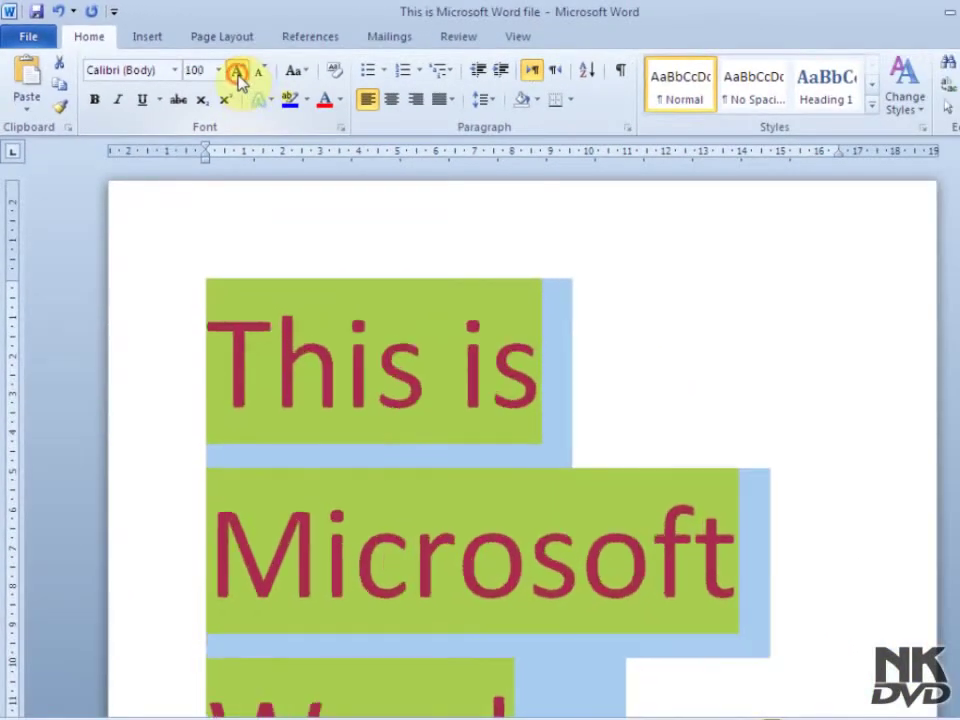
left_click(238, 72)
left_click(238, 73)
left_click(238, 73)
left_click(238, 73)
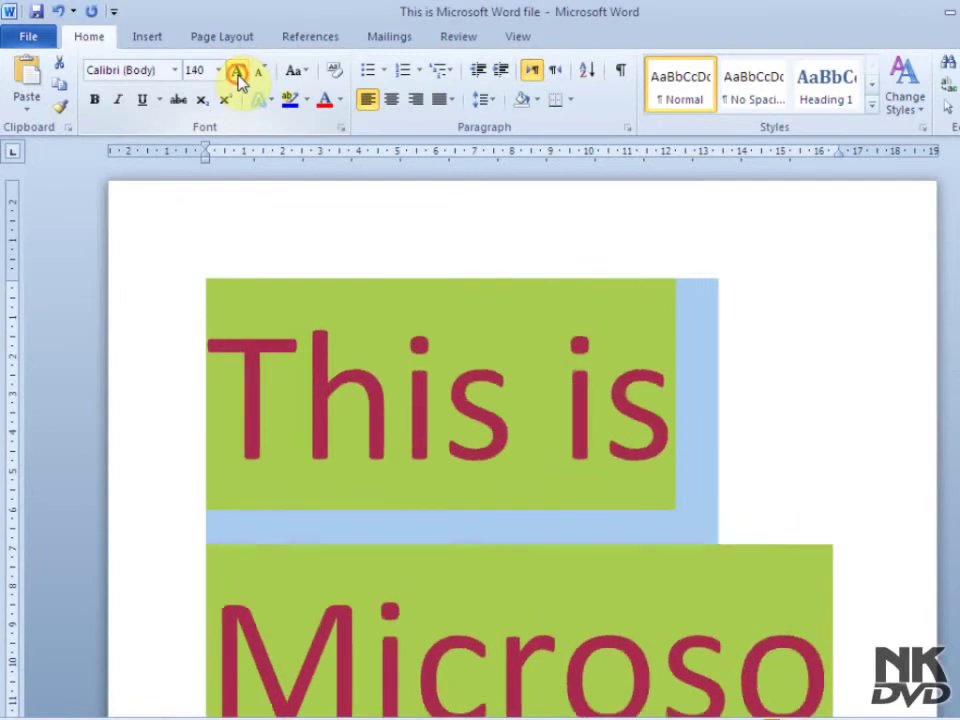
left_click(238, 73)
left_click(238, 73)
left_click(238, 73)
left_click(238, 73)
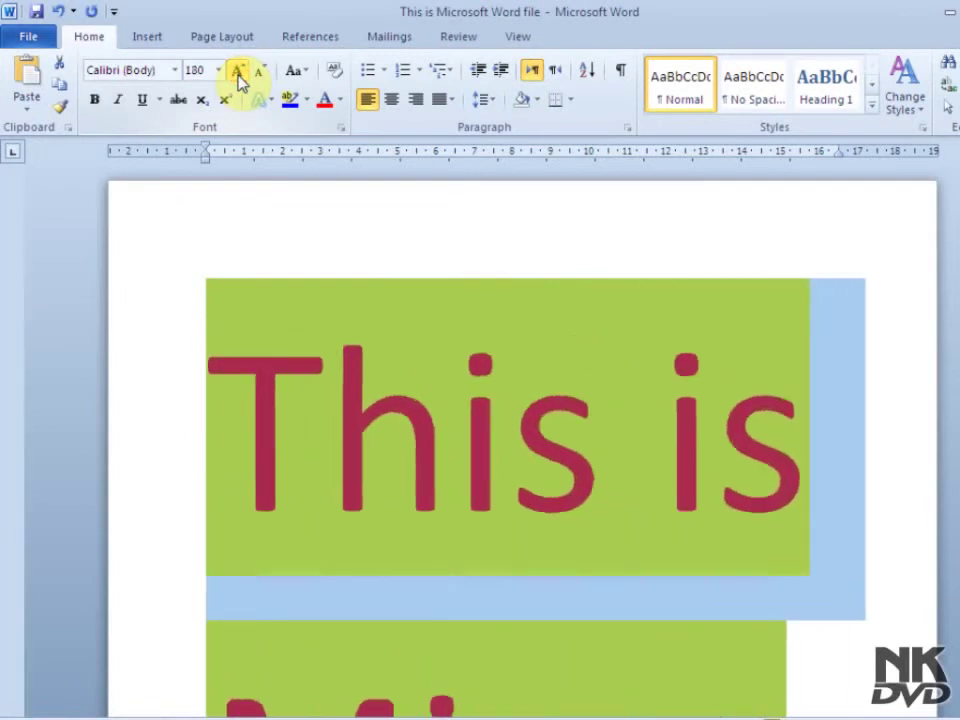
left_click(238, 73)
left_click(238, 73)
left_click(238, 73)
left_click(238, 73)
left_click(238, 73)
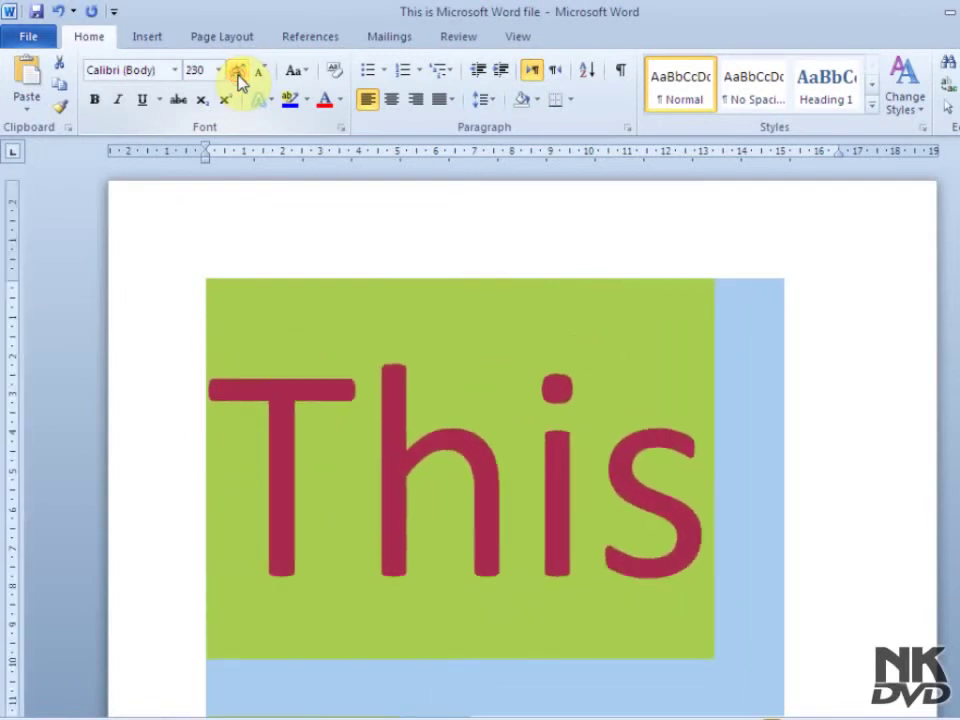
left_click(238, 73)
left_click(238, 73)
left_click(238, 73)
left_click(238, 73)
left_click(238, 73)
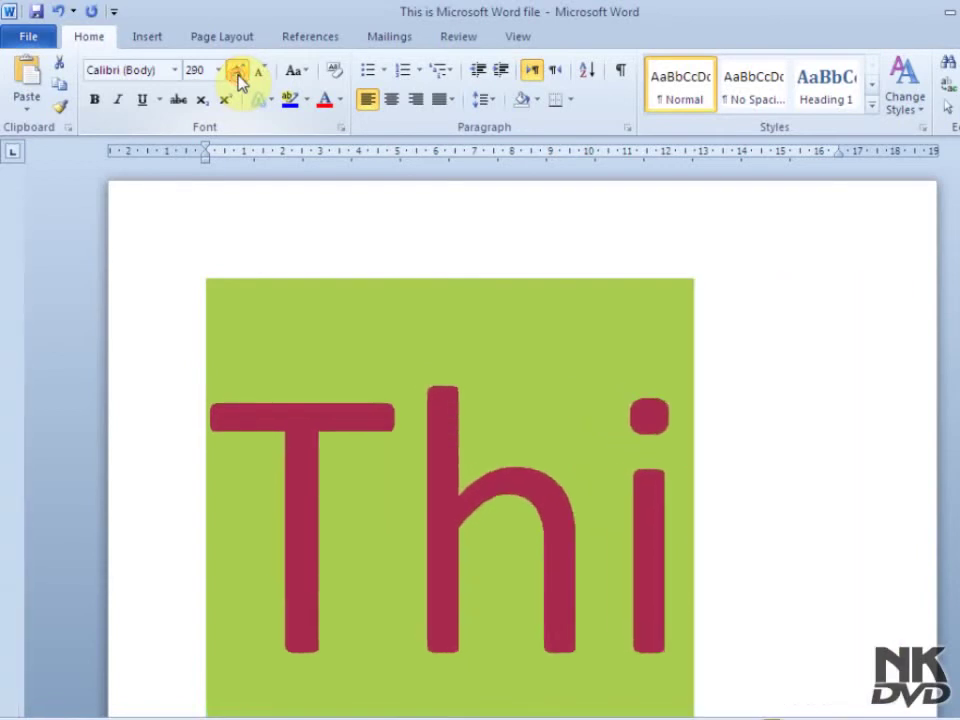
left_click(238, 73)
left_click(238, 73)
left_click(238, 73)
left_click(238, 73)
left_click(238, 73)
left_click(238, 73)
left_click(238, 73)
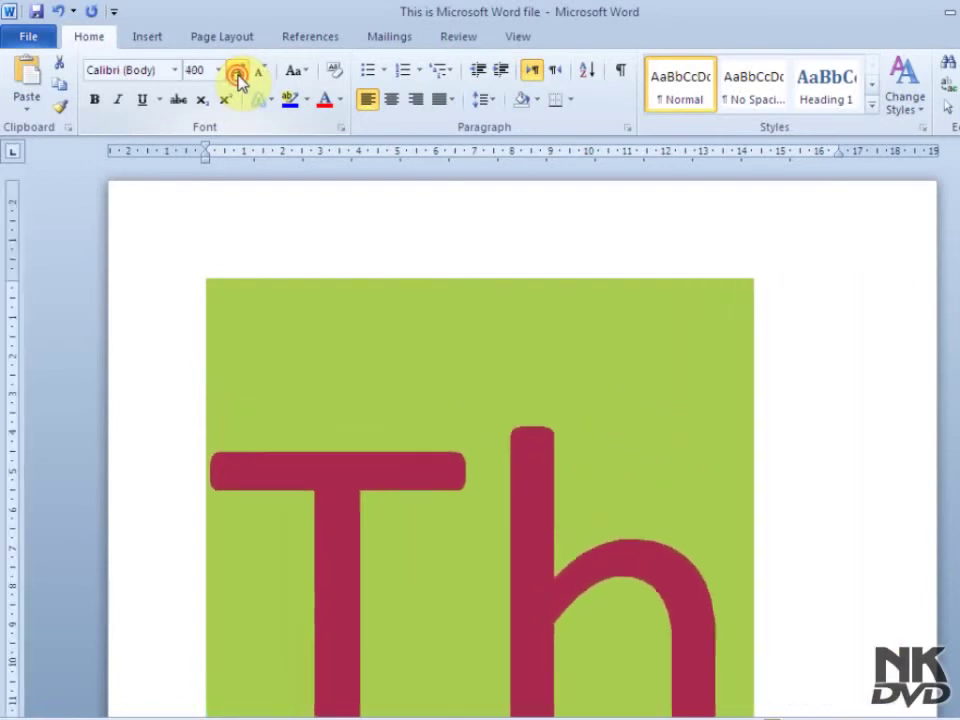
left_click(238, 73)
left_click(238, 73)
left_click(238, 73)
left_click(238, 73)
left_click(238, 73)
left_click(238, 73)
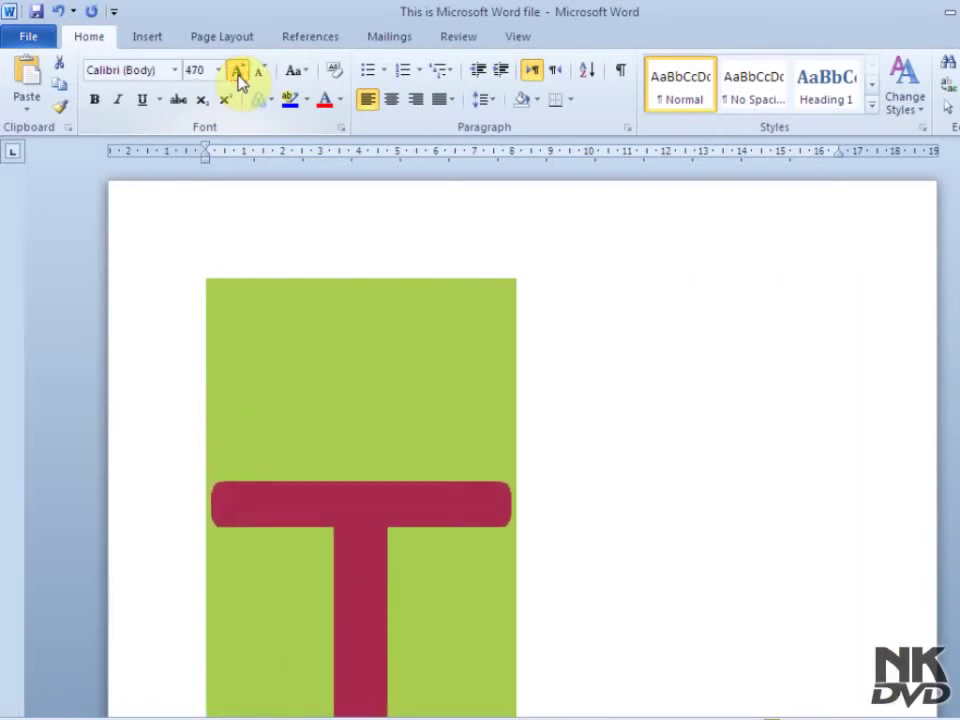
left_click(238, 73)
left_click(238, 73)
left_click(238, 73)
left_click(238, 73)
left_click(238, 73)
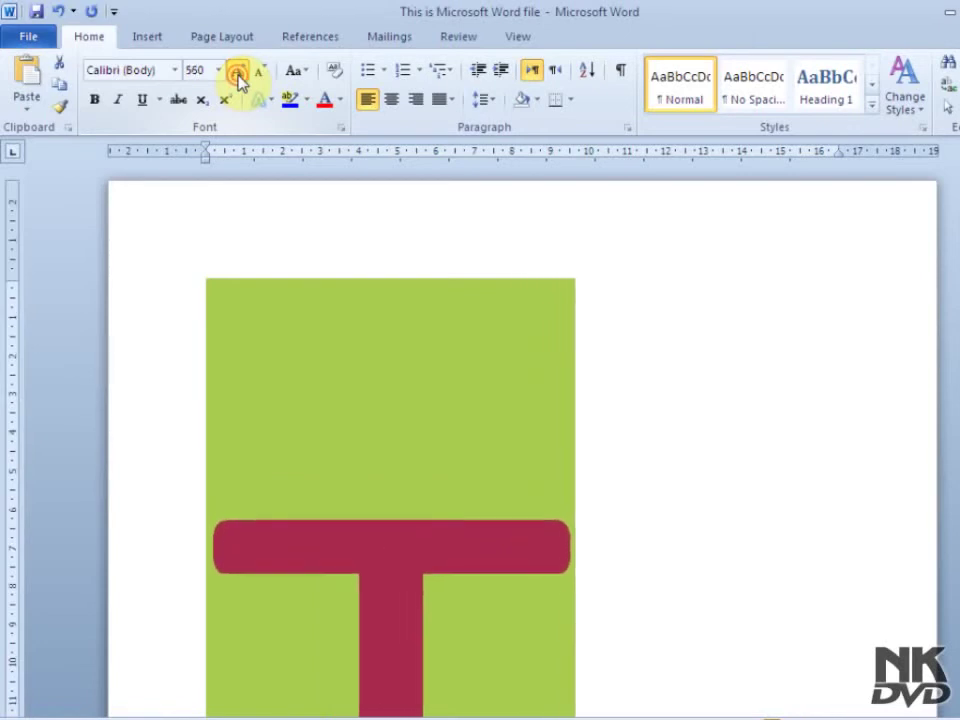
left_click(238, 73)
left_click(238, 73)
left_click(238, 73)
left_click(238, 73)
left_click(238, 73)
left_click(238, 73)
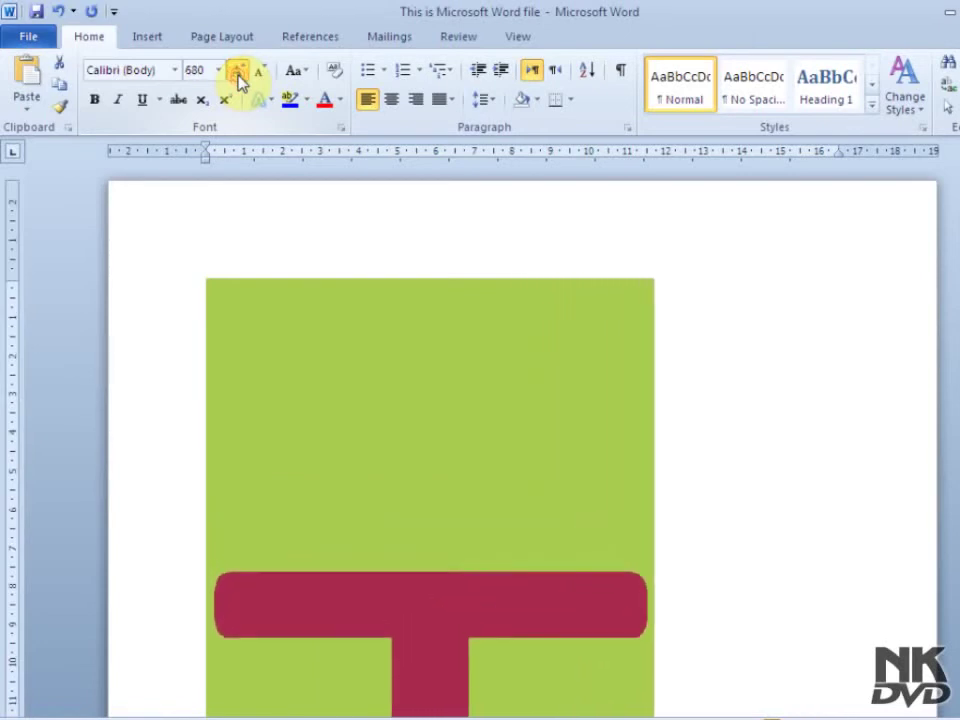
left_click(238, 73)
left_click(238, 73)
left_click(238, 73)
left_click(238, 73)
left_click(238, 73)
left_click(238, 73)
left_click(238, 73)
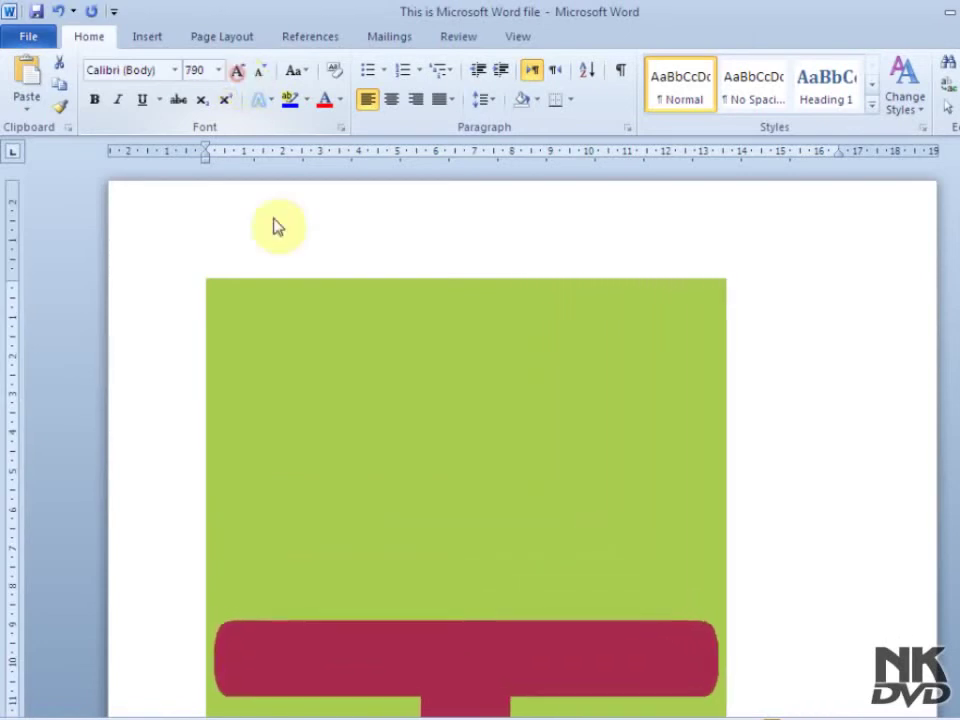
Grow the giant T from 800 through 910, 1030, 1140 and 1250 toward 1370.
scroll(304, 390, "down", 1)
scroll(302, 390, "down", 2)
scroll(300, 388, "down", 1)
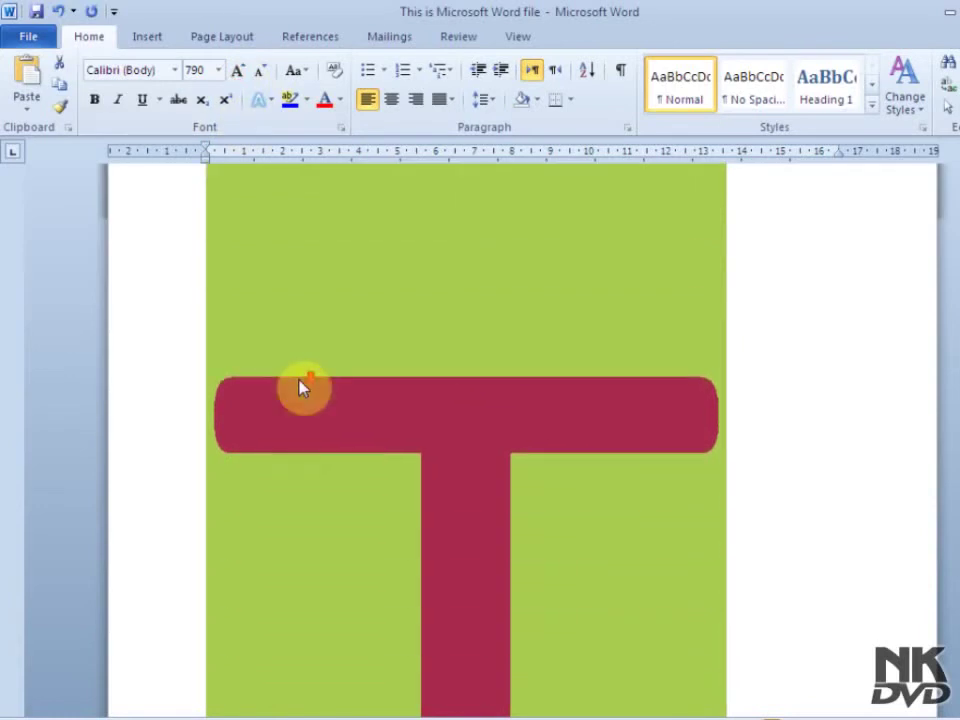
left_click(238, 73)
left_click(238, 72)
left_click(238, 72)
left_click(238, 72)
left_click(238, 72)
left_click(238, 72)
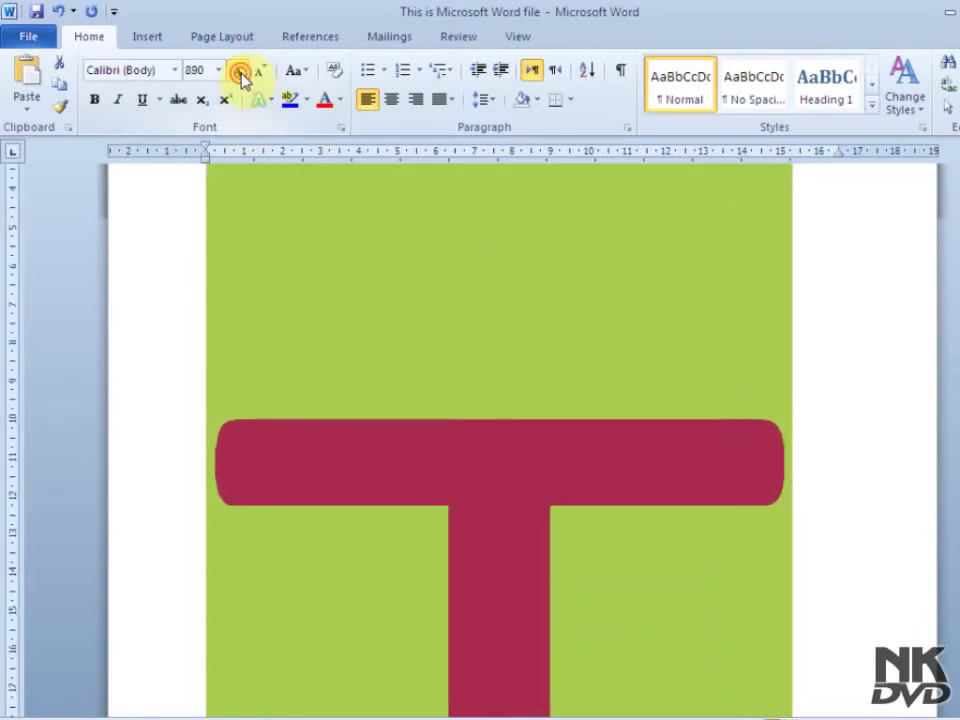
left_click(238, 72)
left_click(238, 72)
left_click(238, 72)
left_click(238, 72)
left_click(238, 72)
left_click(238, 72)
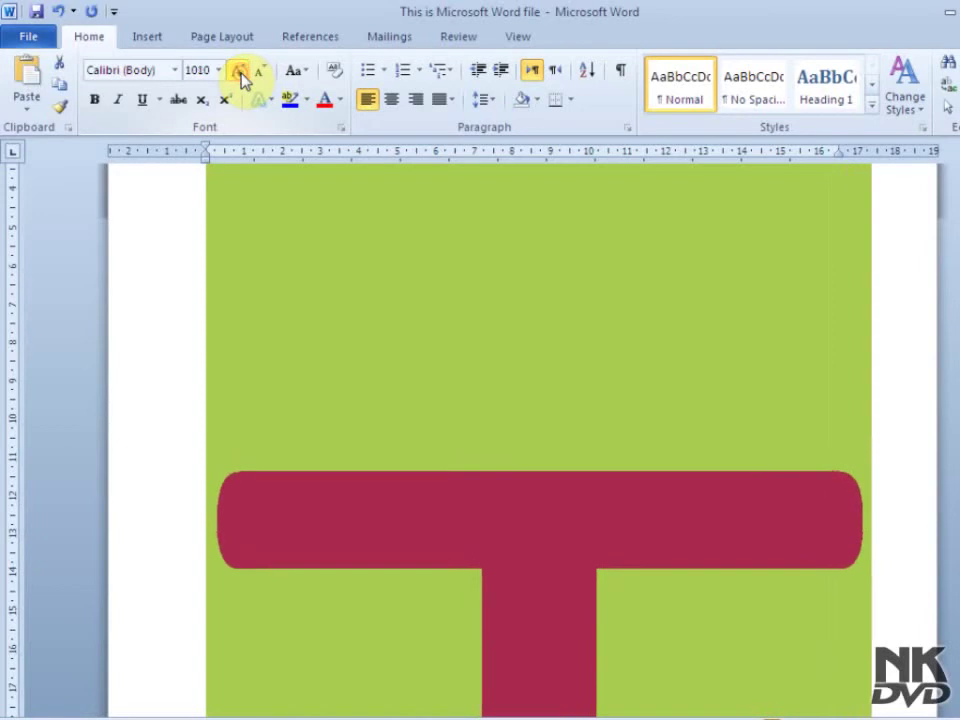
left_click(238, 72)
left_click(238, 72)
left_click(238, 72)
left_click(238, 72)
left_click(238, 72)
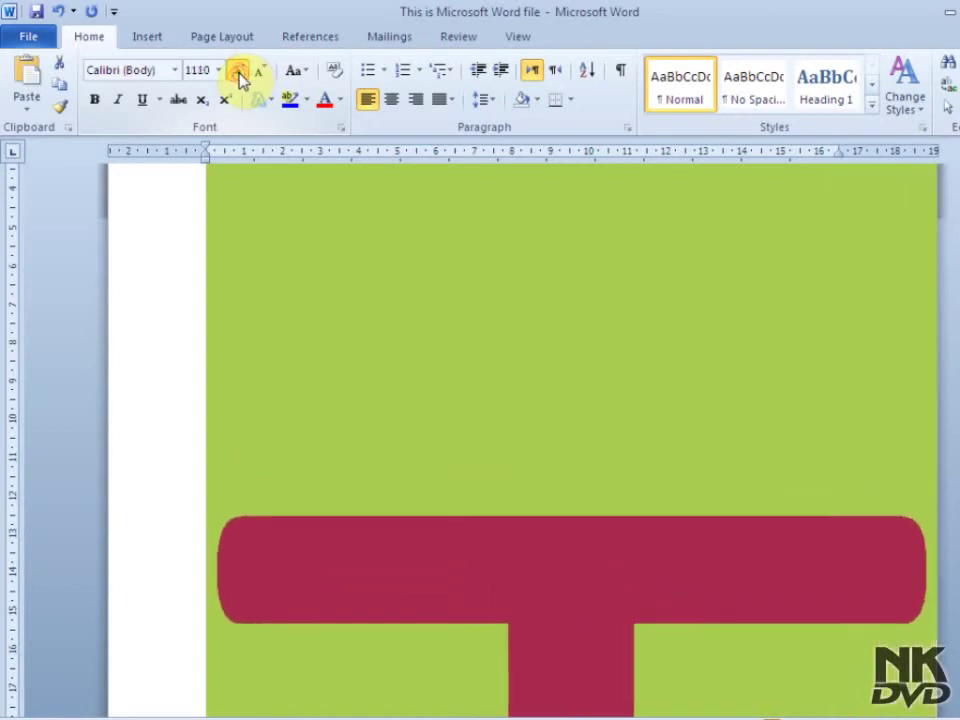
left_click(238, 72)
left_click(238, 72)
left_click(238, 72)
left_click(238, 72)
left_click(238, 72)
left_click(238, 72)
left_click(238, 72)
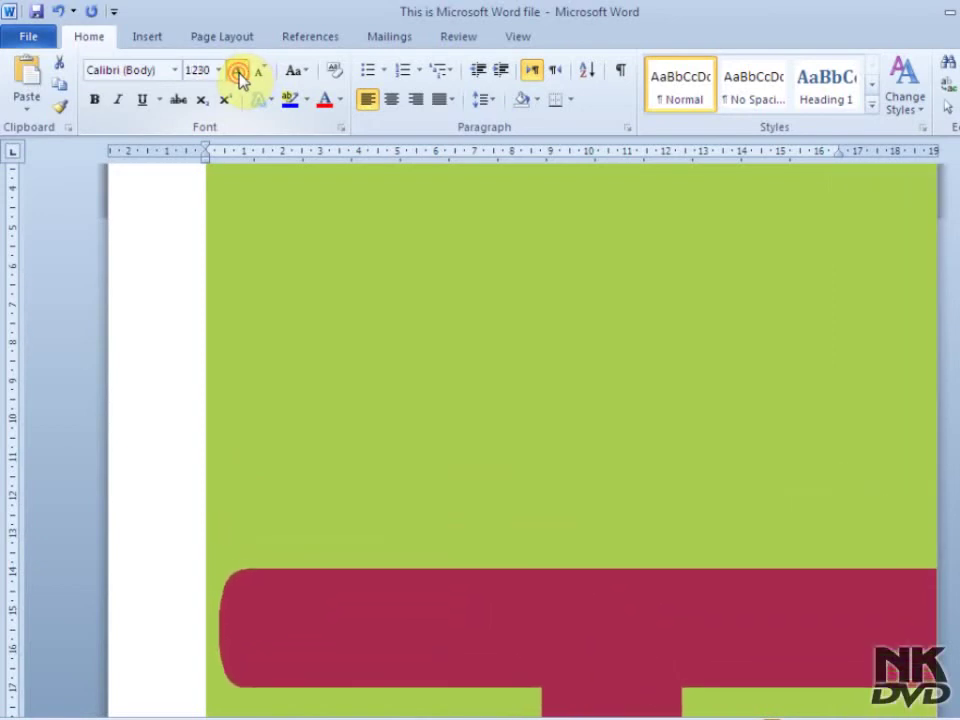
left_click(238, 72)
left_click(238, 72)
left_click(238, 72)
left_click(238, 72)
left_click(238, 72)
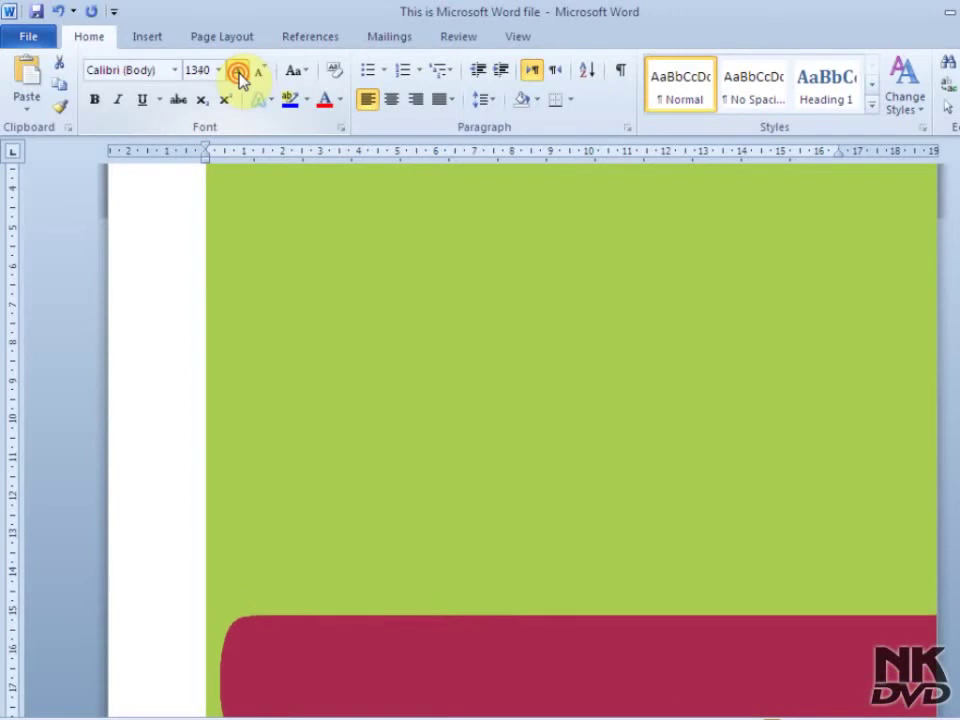
left_click(238, 72)
left_click(238, 72)
left_click(238, 72)
Push the font size on through 1400 and 1520 to the 1638 maximum.
left_click(268, 368)
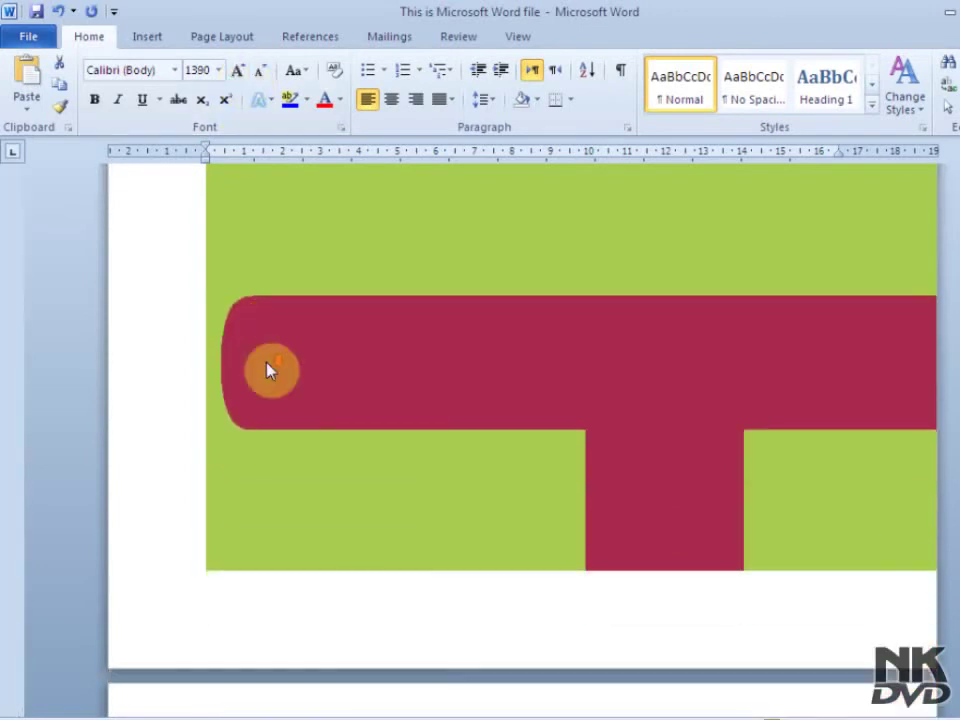
left_click(219, 70)
left_click(219, 70)
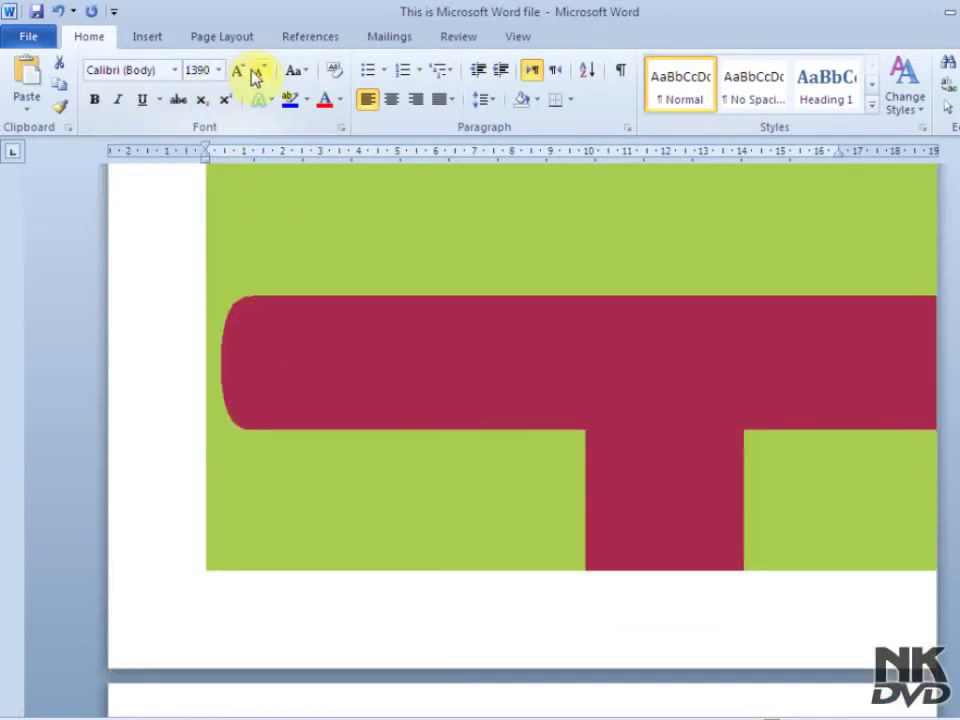
left_click(242, 72)
left_click(243, 72)
left_click(243, 72)
left_click(243, 72)
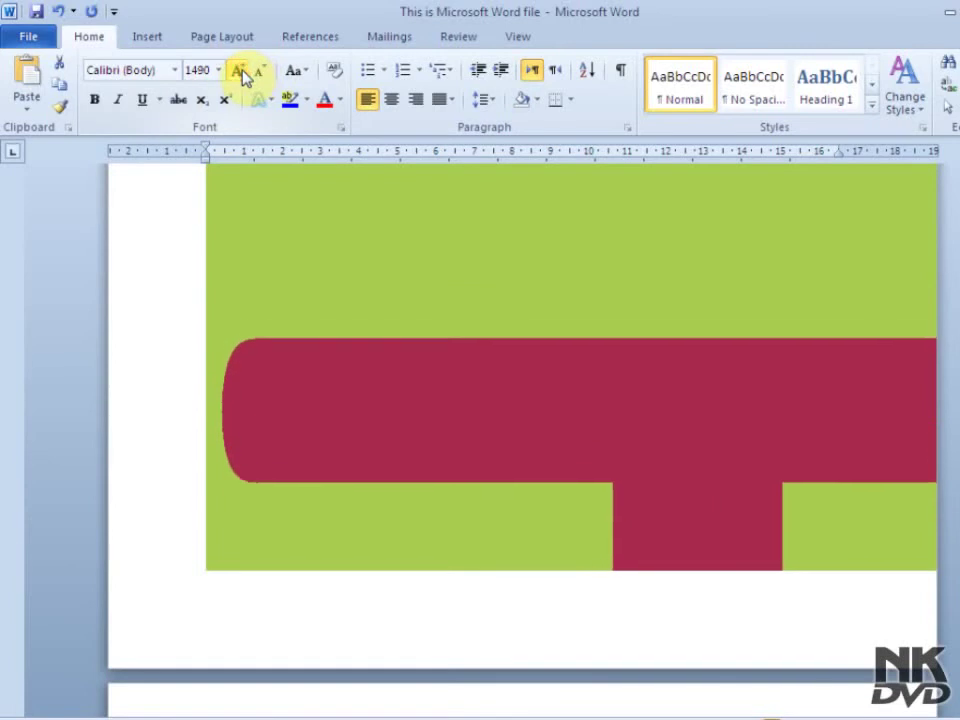
left_click(243, 72)
left_click(243, 72)
left_click(243, 72)
left_click(243, 72)
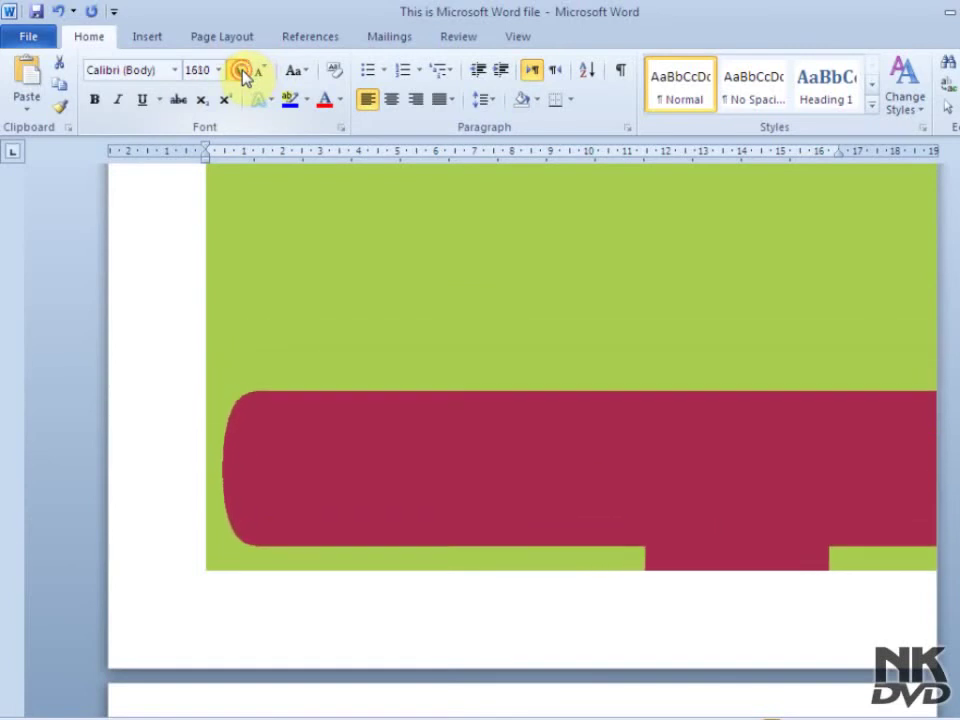
left_click(243, 72)
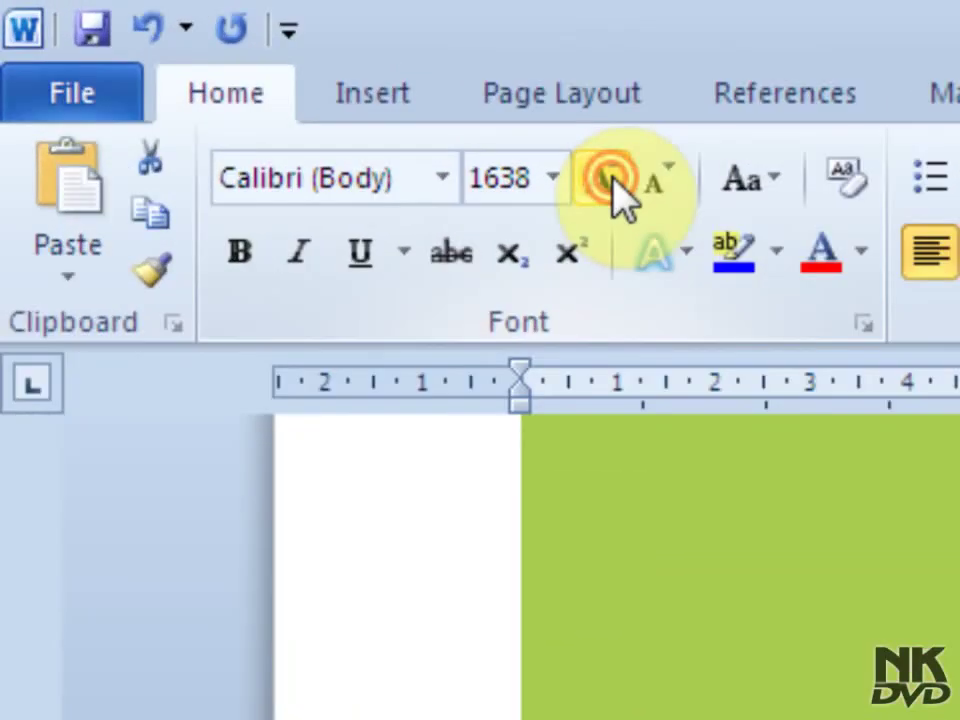
Try growing the text again to confirm it cannot exceed 1638.
left_click(596, 181)
left_click(596, 181)
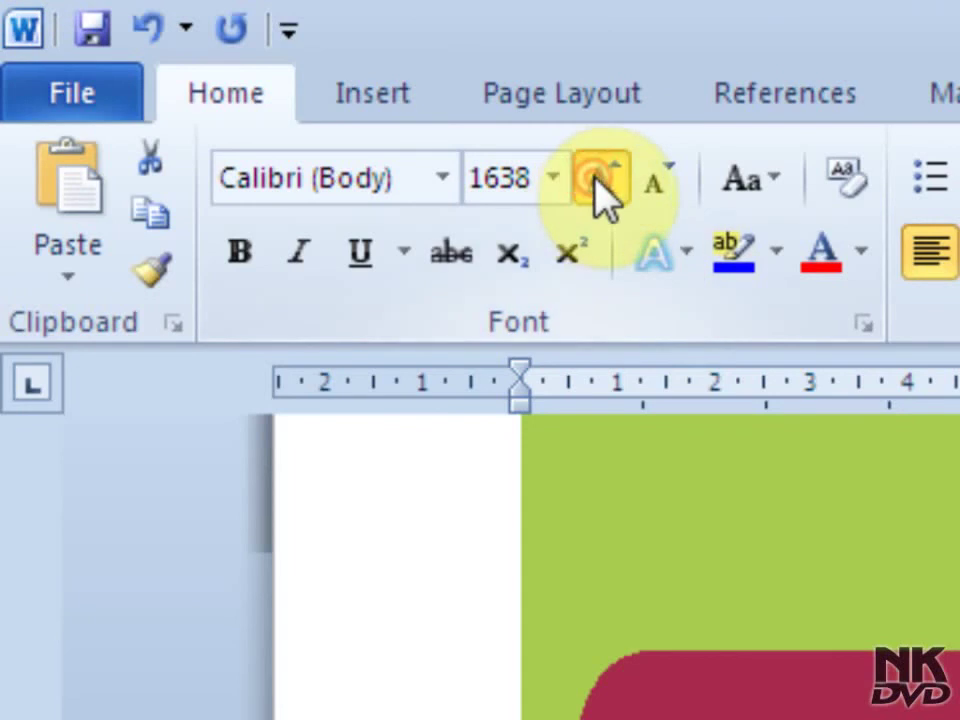
left_click(596, 181)
left_click(596, 181)
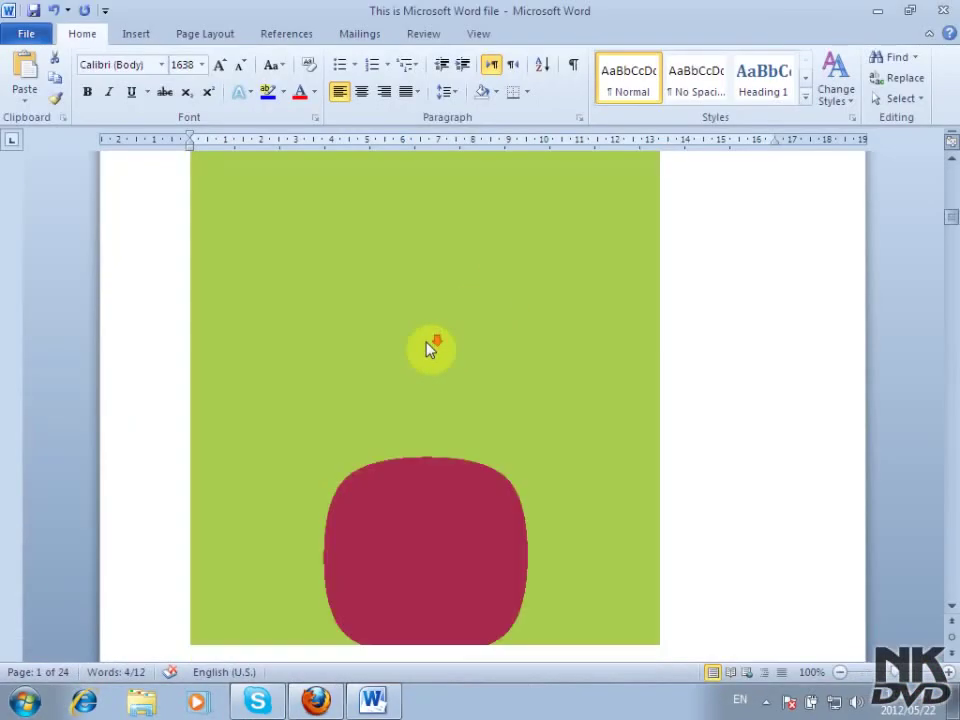
scroll(428, 345, "down", 3)
scroll(428, 346, "up", 3)
scroll(428, 347, "up", 5)
scroll(428, 347, "up", 5)
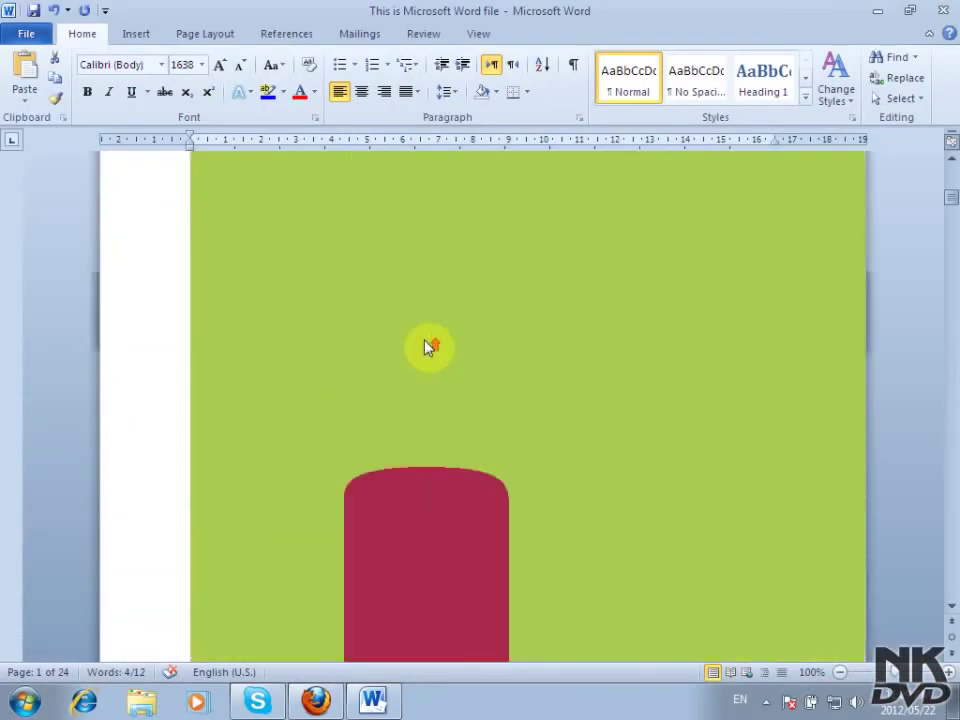
scroll(426, 347, "up", 5)
scroll(424, 348, "up", 5)
scroll(427, 347, "up", 3)
scroll(427, 347, "up", 2)
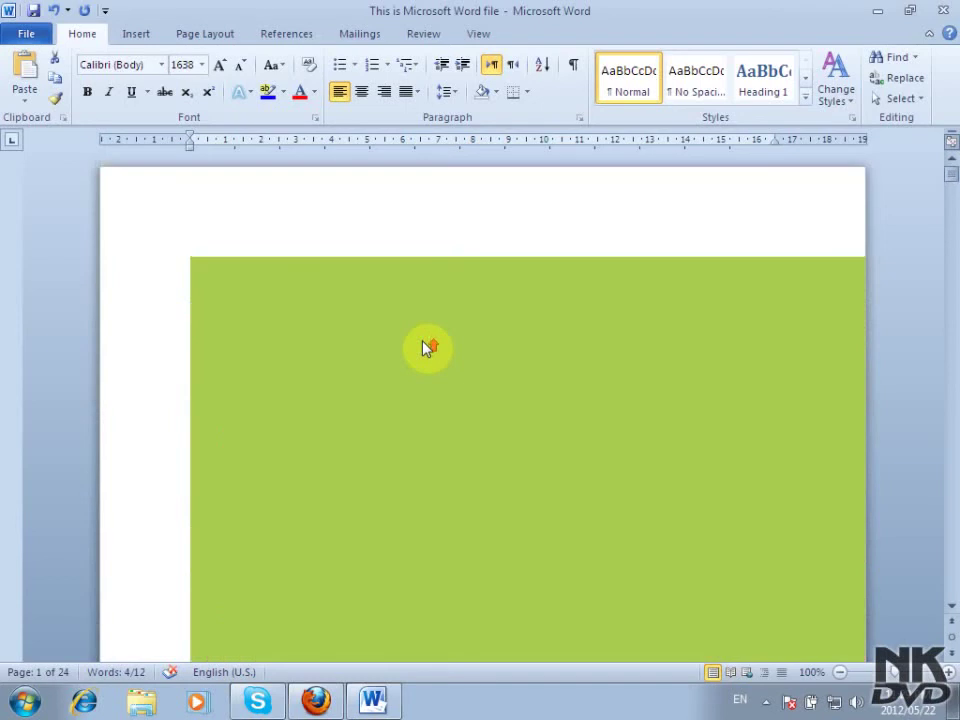
Shrink the giant text from 1638 through 1570 down to 1370 with Shrink Font.
left_click(242, 67)
left_click(242, 67)
left_click(242, 67)
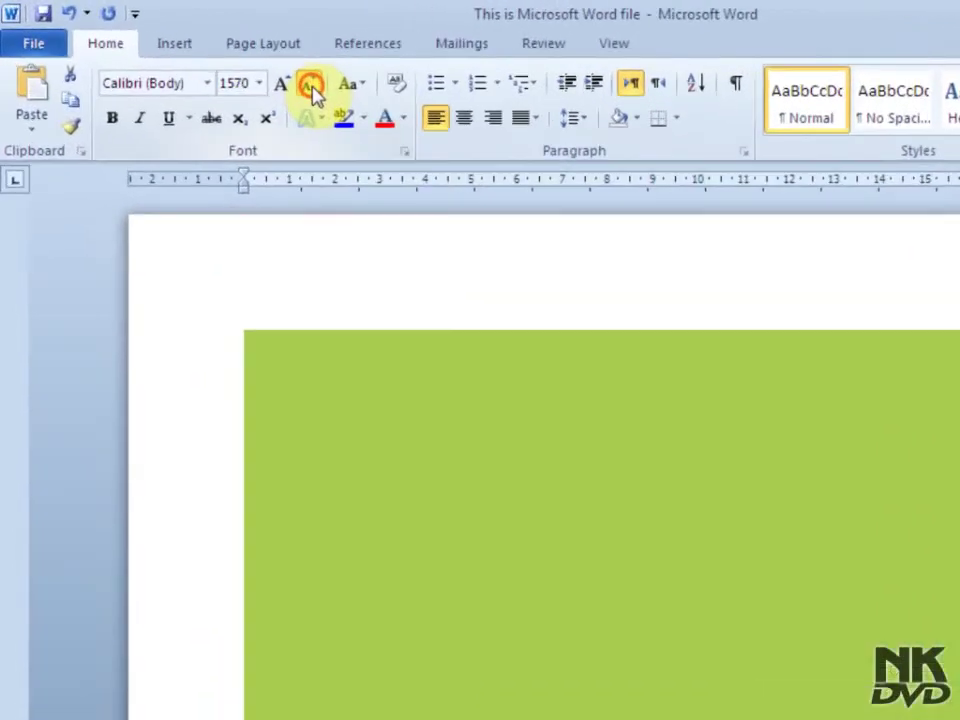
left_click(550, 165)
double_click(550, 165)
triple_click(550, 165)
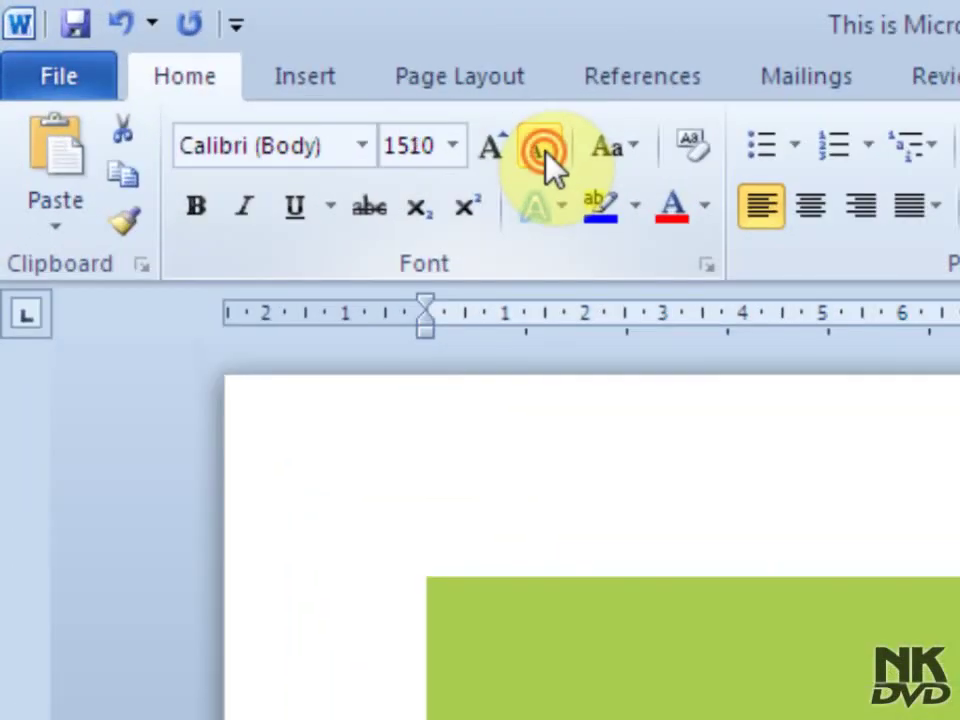
triple_click(550, 165)
double_click(547, 155)
double_click(547, 155)
double_click(547, 155)
triple_click(547, 155)
double_click(547, 155)
Keep shrinking with Ctrl+Shift+< through 710, 610 and 500 until 'This is' fits at 180.
right_click(548, 158)
right_click(838, 180)
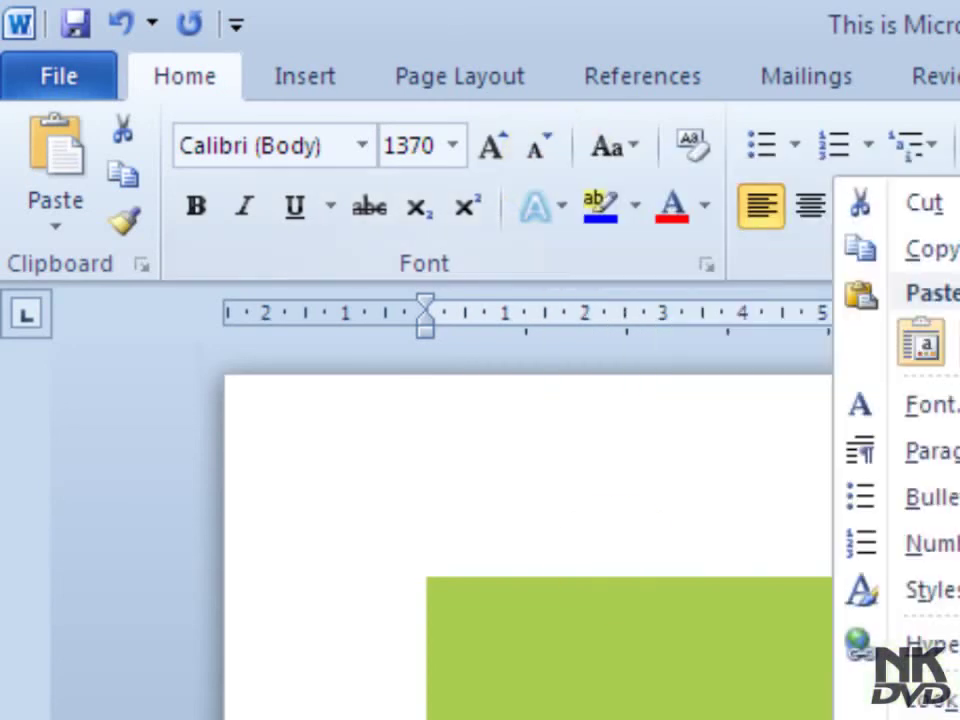
key("Escape")
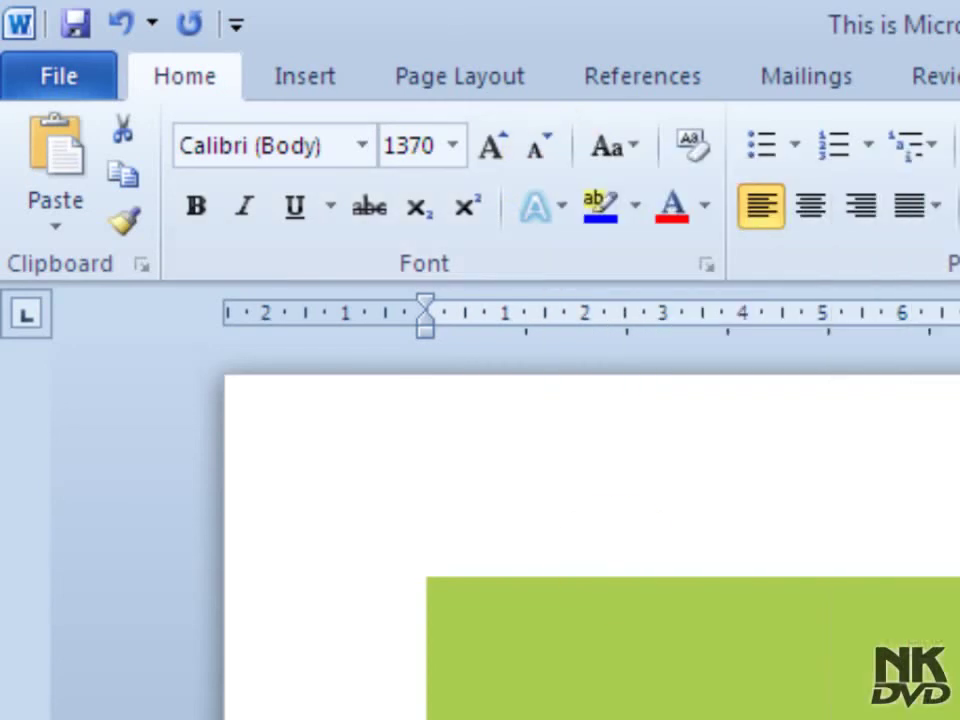
key("ctrl+shift+comma")
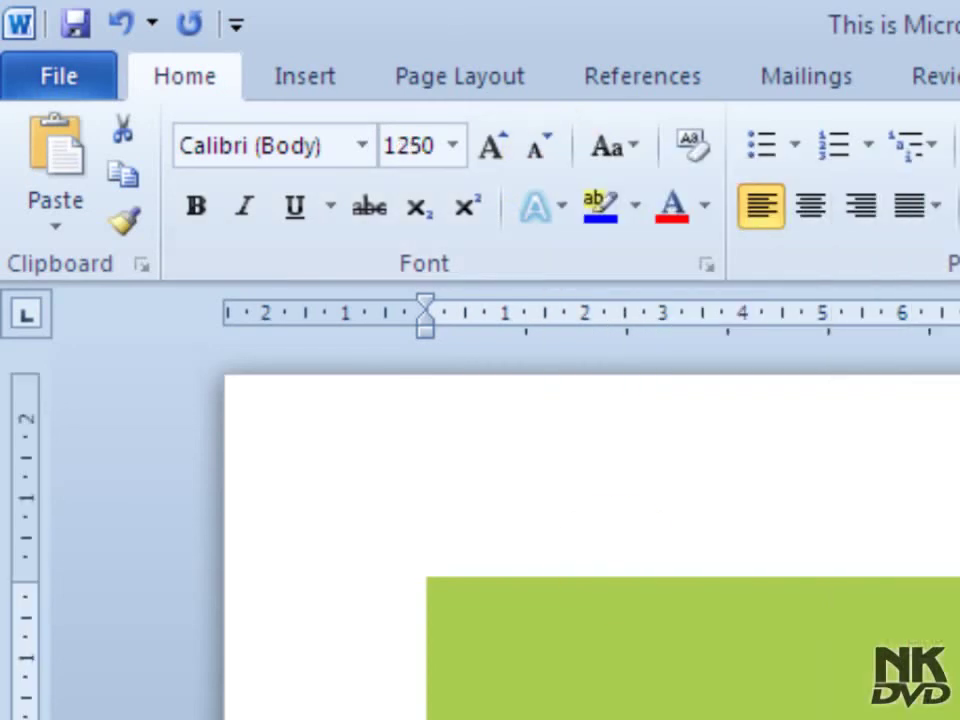
key("ctrl+shift+comma")
key("ctrl+shift+comma")
key("ctrl+shift+comma")
key("ctrl+shift+comma")
key("ctrl+shift+comma")
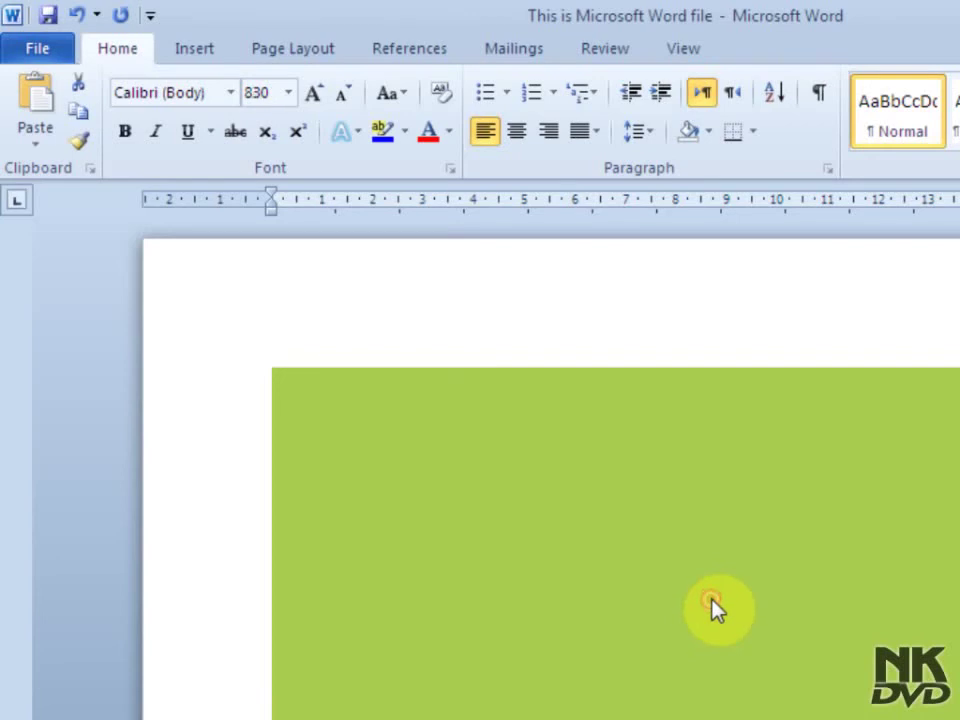
key("ctrl+shift+comma")
key("ctrl+shift+comma")
key("ctrl+shift+comma")
key("ctrl+shift+comma")
key("ctrl+shift+comma")
key("ctrl+shift+comma")
key("ctrl+shift+comma")
key("ctrl+shift+comma")
key("ctrl+shift+comma")
key("ctrl+shift+comma")
key("ctrl+shift+comma")
key("ctrl+shift+comma")
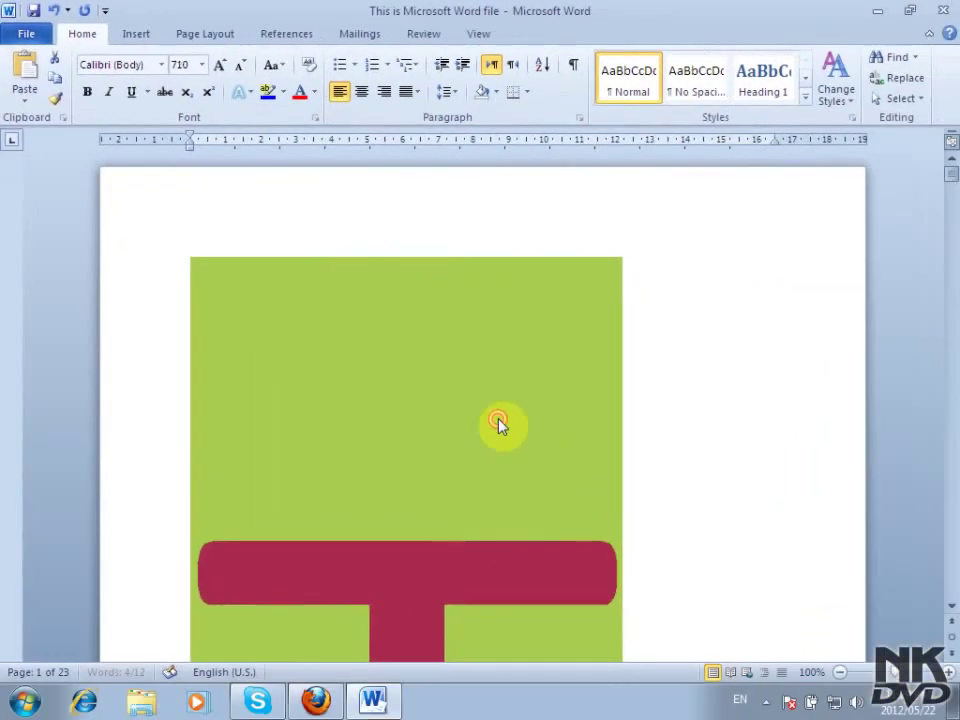
key("ctrl+shift+comma")
key("ctrl+shift+comma")
key("ctrl+shift+comma")
key("ctrl+shift+comma")
key("ctrl+shift+comma")
key("ctrl+shift+comma")
key("ctrl+shift+comma")
key("ctrl+shift+comma")
key("ctrl+shift+comma")
key("ctrl+shift+comma")
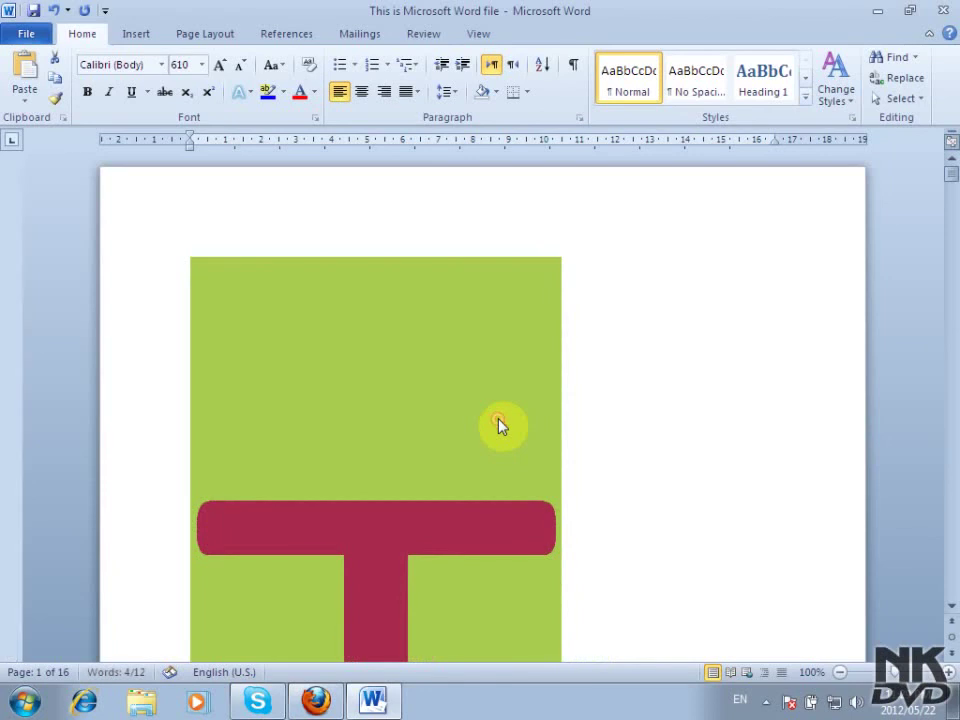
key("ctrl+shift+comma")
key("ctrl+shift+comma")
key("ctrl+shift+comma")
key("ctrl+shift+comma")
key("ctrl+shift+comma")
key("ctrl+shift+comma")
key("ctrl+shift+comma")
key("ctrl+shift+comma")
key("ctrl+shift+comma")
key("ctrl+shift+comma")
key("ctrl+shift+comma")
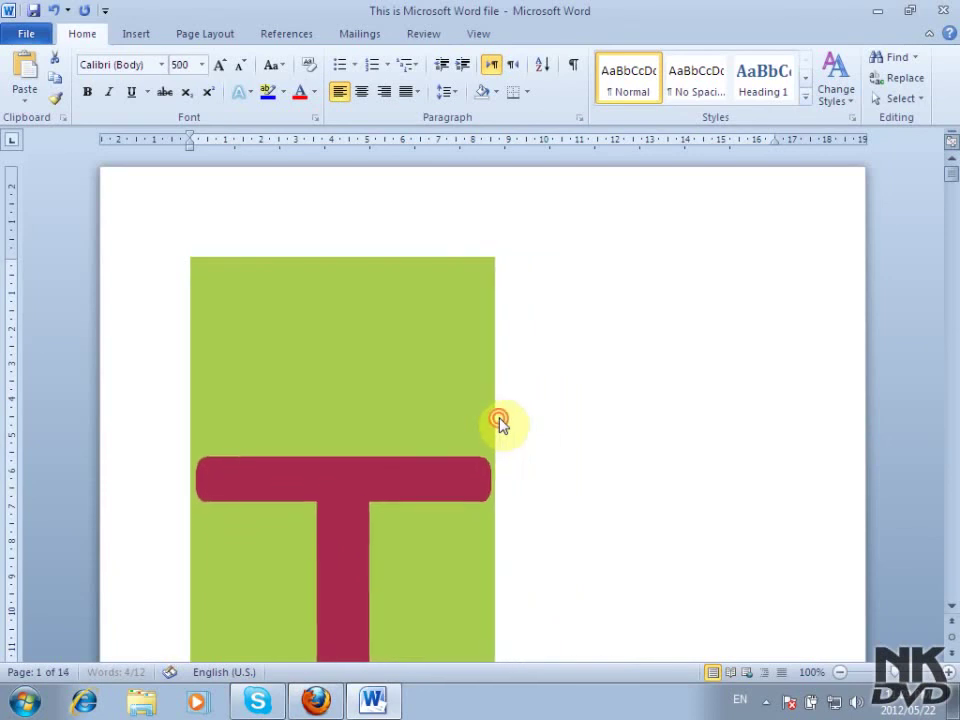
key("ctrl+shift+comma")
key("ctrl+shift+comma")
key("ctrl+shift+comma")
key("ctrl+shift+comma")
key("ctrl+shift+comma")
key("ctrl+shift+comma")
key("ctrl+shift+comma")
key("ctrl+shift+comma")
key("ctrl+shift+comma")
key("ctrl+shift+comma")
key("ctrl+shift+comma")
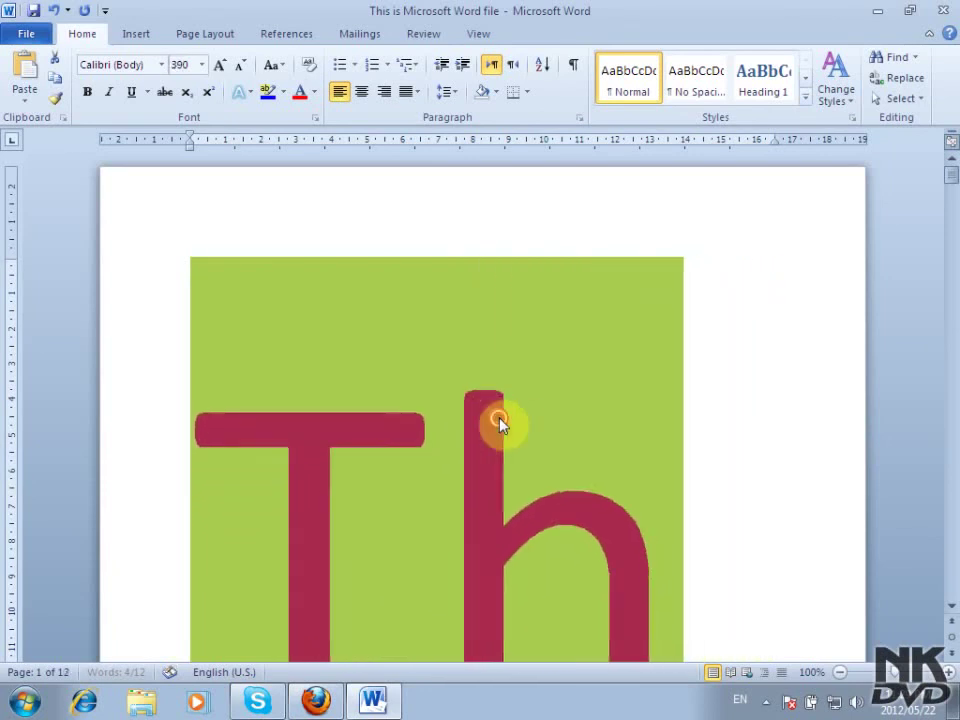
key("ctrl+shift+comma")
key("ctrl+shift+comma")
key("ctrl+shift+comma")
key("ctrl+shift+comma")
key("ctrl+shift+comma")
key("ctrl+shift+comma")
key("ctrl+shift+comma")
key("ctrl+shift+comma")
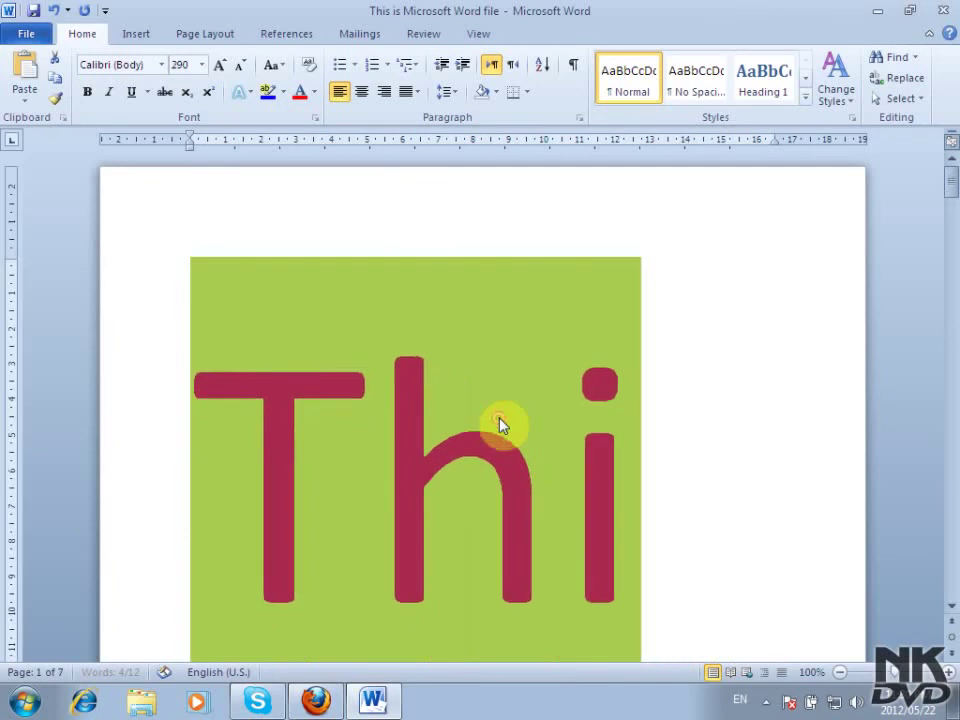
key("ctrl+shift+comma")
key("ctrl+shift+comma")
key("ctrl+shift+comma")
key("ctrl+shift+comma")
key("ctrl+shift+comma")
key("ctrl+shift+comma")
key("ctrl+shift+comma")
key("ctrl+shift+comma")
key("ctrl+shift+comma")
key("ctrl+shift+comma")
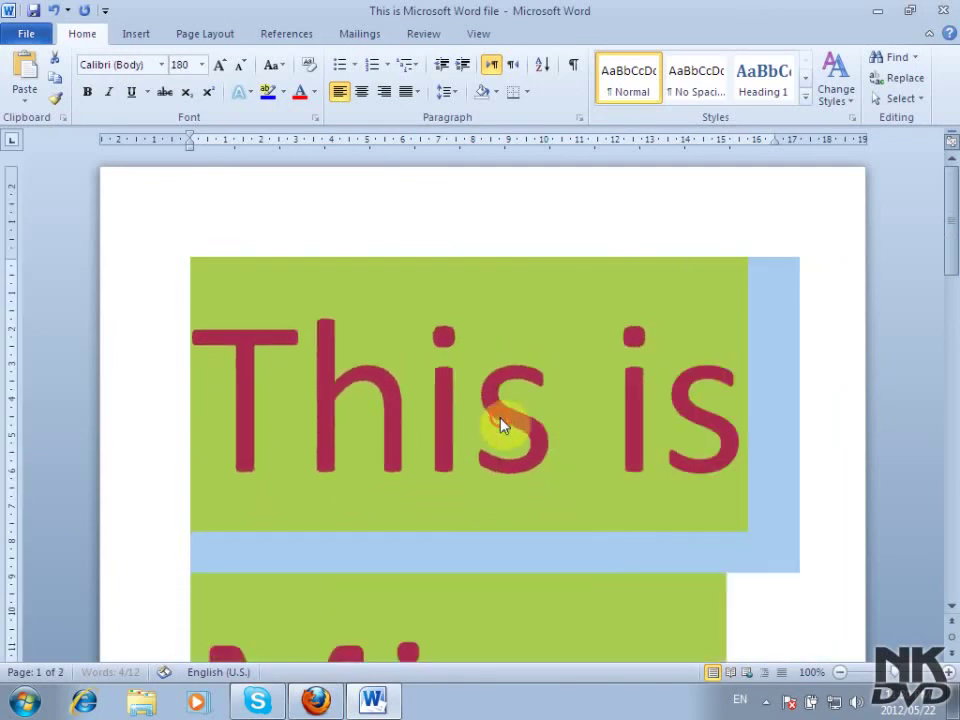
key("ctrl+shift+comma")
Shrink the text to 170, click inside it to deselect, and scroll to review the result.
left_click(472, 328)
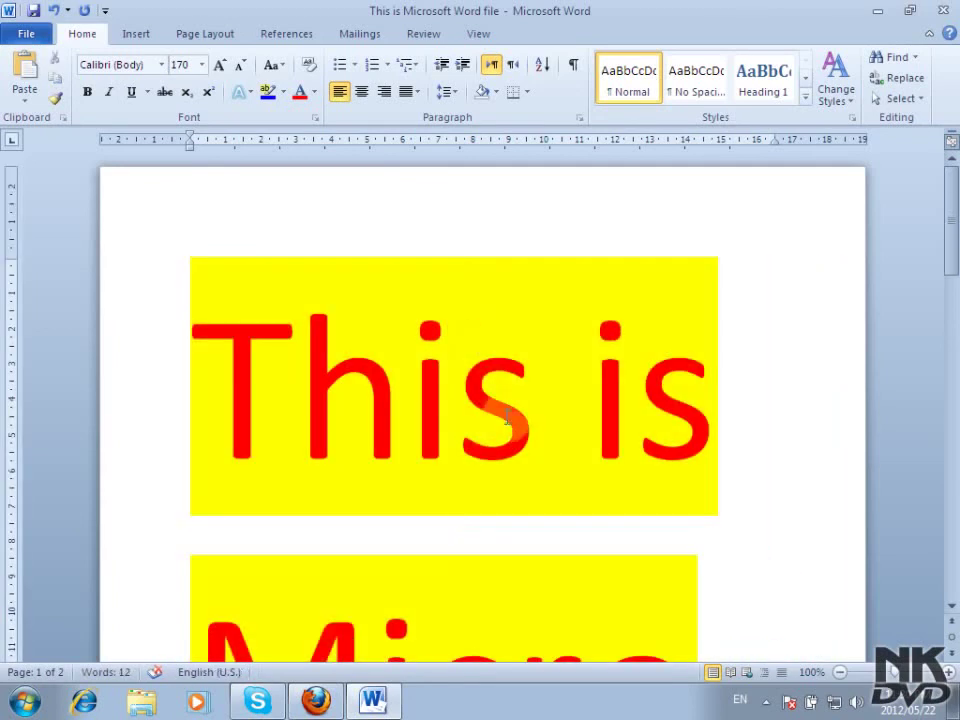
scroll(505, 415, "down", 3)
scroll(508, 418, "up", 2)
scroll(508, 418, "down", 1)
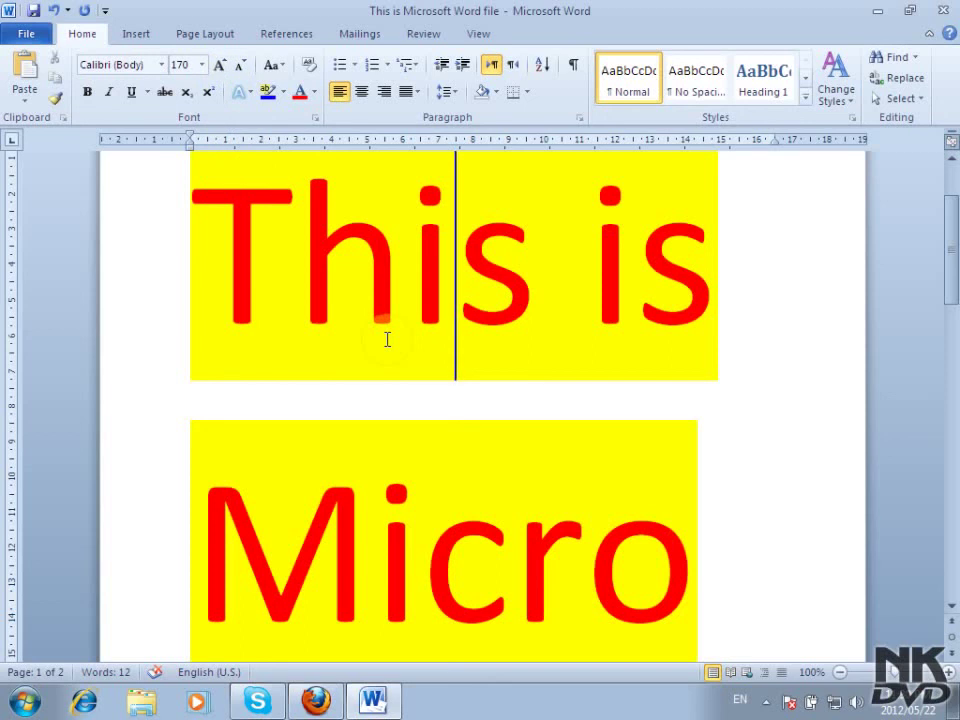
scroll(387, 338, "up", 1)
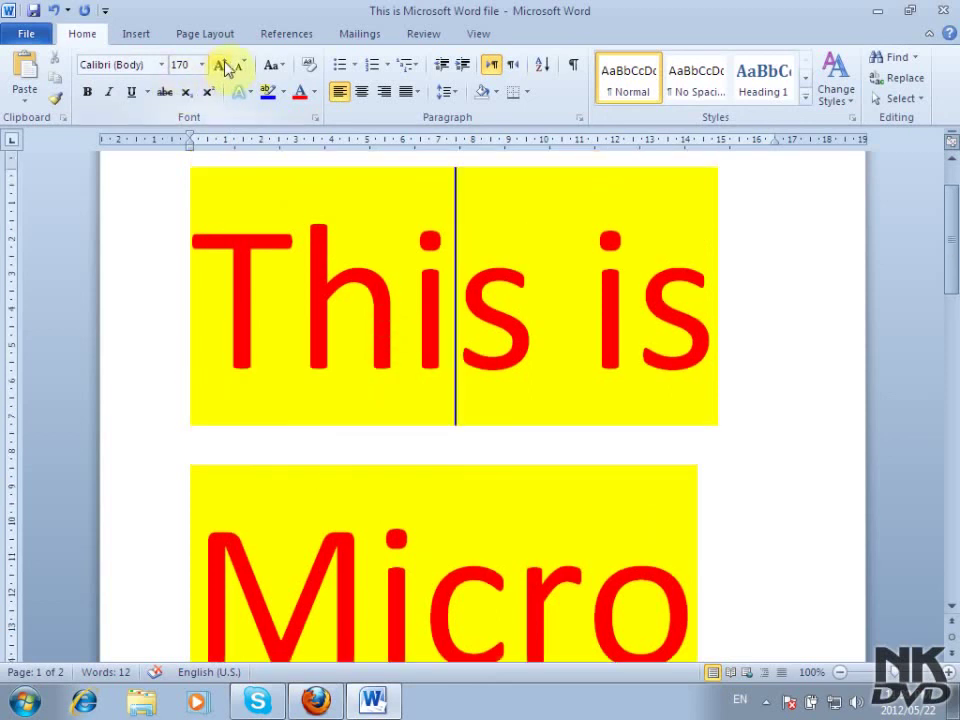
Using the mini toolbar, grow 'This' one step, then shrink it through 160 to 130.
right_click(394, 311)
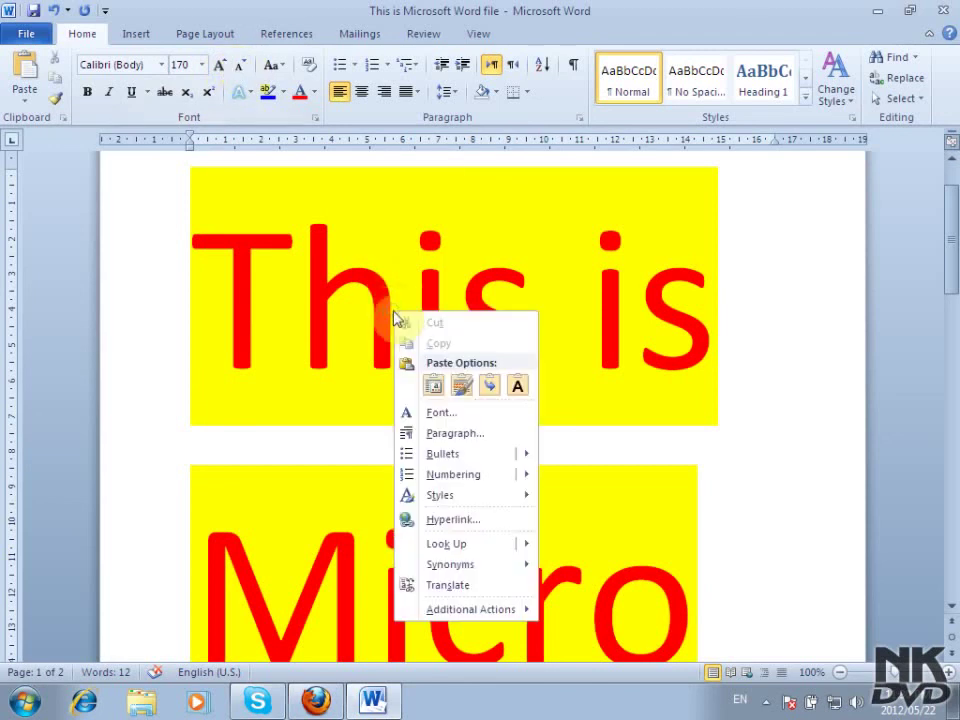
left_click(507, 268)
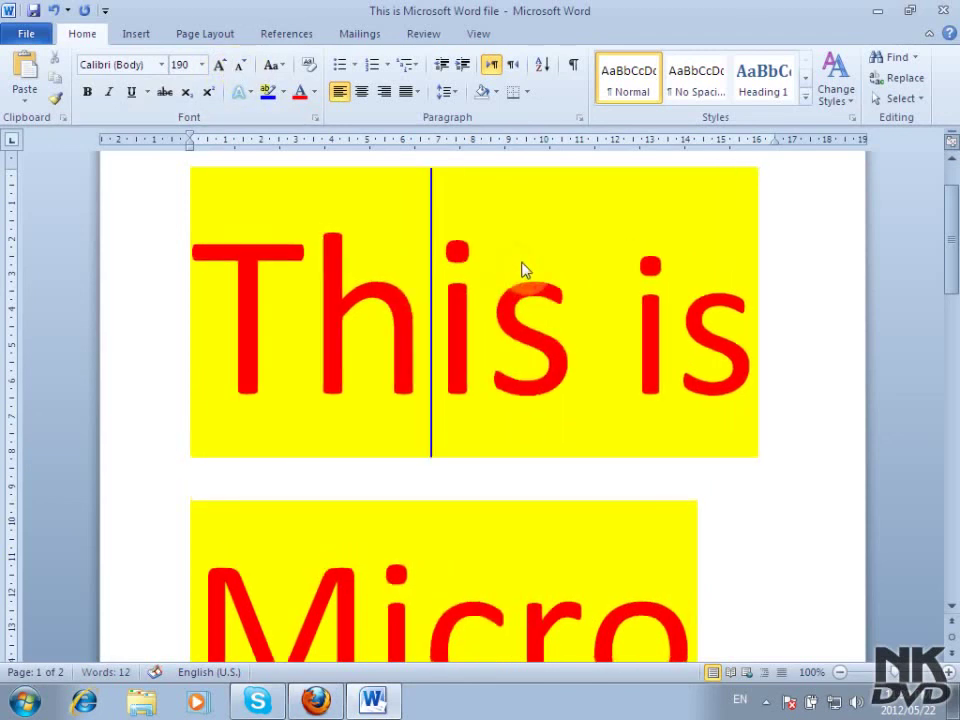
left_click(521, 265)
left_click(521, 265)
left_click(521, 265)
left_click(521, 265)
left_click(521, 265)
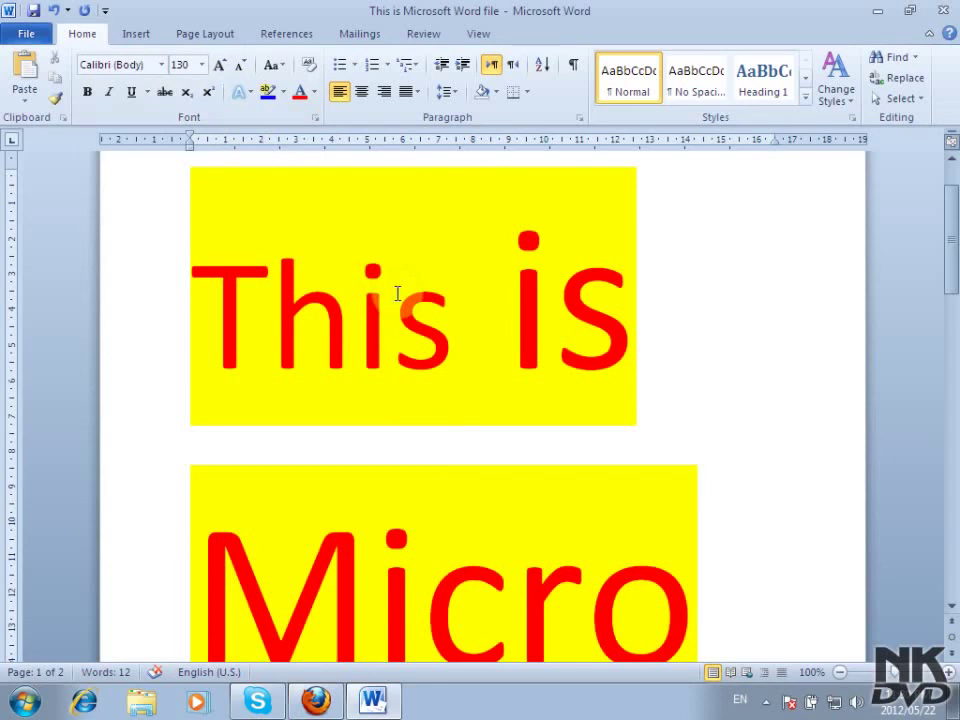
Alternately grow and shrink 'This' with Ctrl+Shift+> and Ctrl+Shift+<, ending at 7 points.
key("ctrl+shift+period")
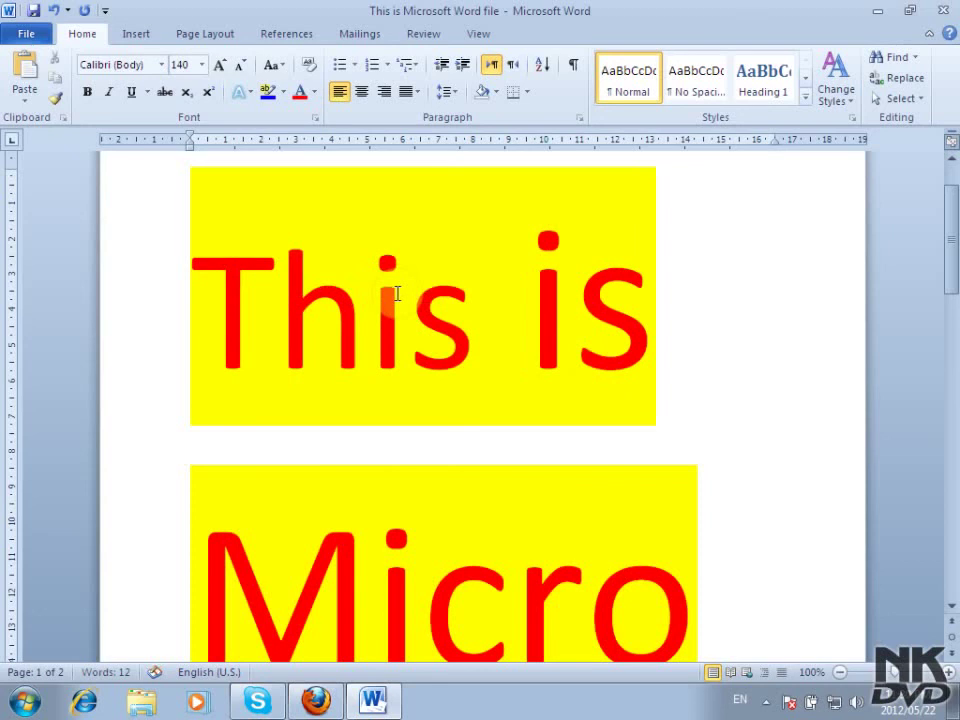
key("ctrl+shift+period")
key("ctrl+shift+period")
key("ctrl+shift+period")
key("ctrl+shift+comma")
key("ctrl+shift+comma")
key("ctrl+shift+comma")
key("ctrl+shift+comma")
key("ctrl+shift+comma")
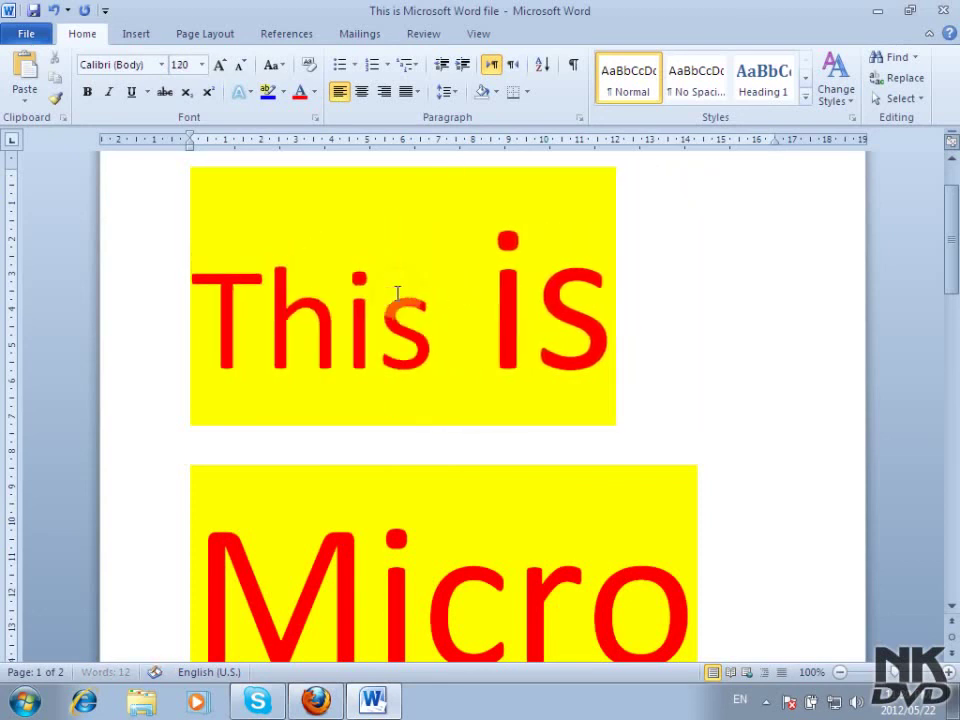
key("ctrl+shift+comma")
key("ctrl+shift+comma")
key("ctrl+shift+comma")
key("ctrl+shift+comma")
key("ctrl+shift+comma")
key("ctrl+shift+comma")
key("ctrl+shift+period")
key("ctrl+shift+period")
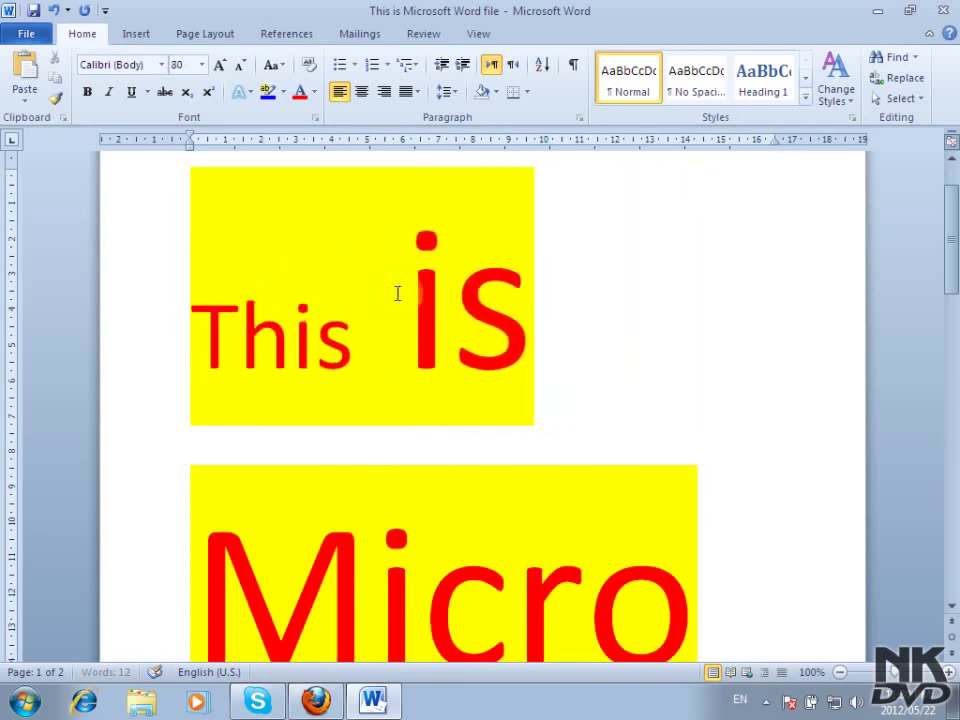
key("ctrl+shift+period")
key("ctrl+shift+period")
key("ctrl+shift+period")
key("ctrl+shift+period")
key("ctrl+shift+period")
key("ctrl+shift+period")
key("ctrl+shift+period")
key("ctrl+shift+period")
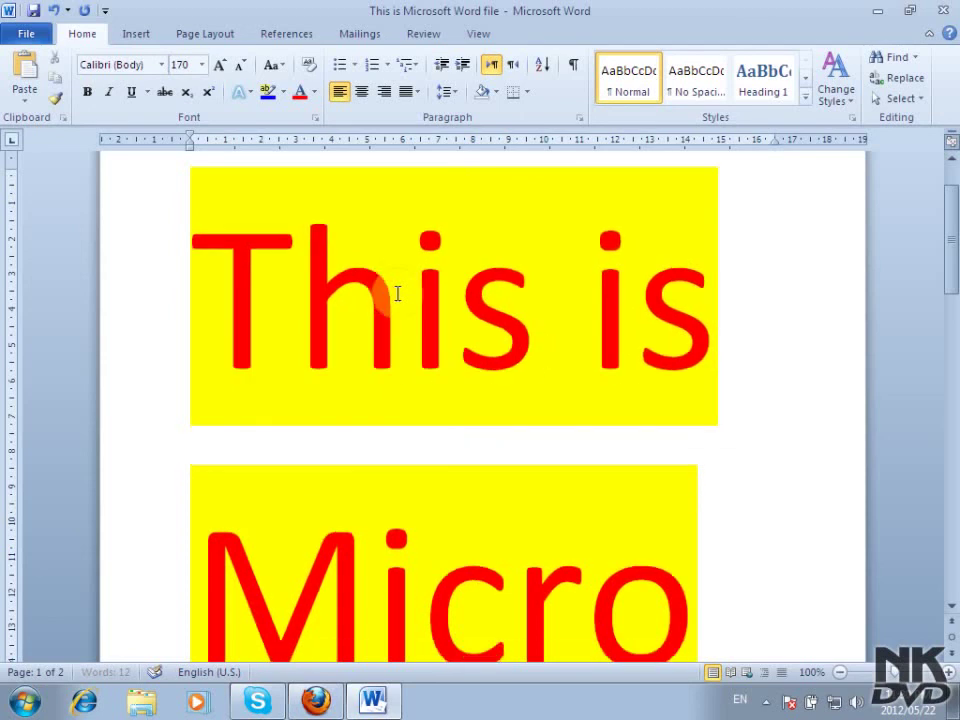
key("ctrl+shift+comma")
key("ctrl+shift+comma")
key("ctrl+shift+comma")
key("ctrl+shift+comma")
key("ctrl+shift+comma")
key("ctrl+shift+comma")
key("ctrl+shift+period")
key("ctrl+shift+period")
key("ctrl+shift+period")
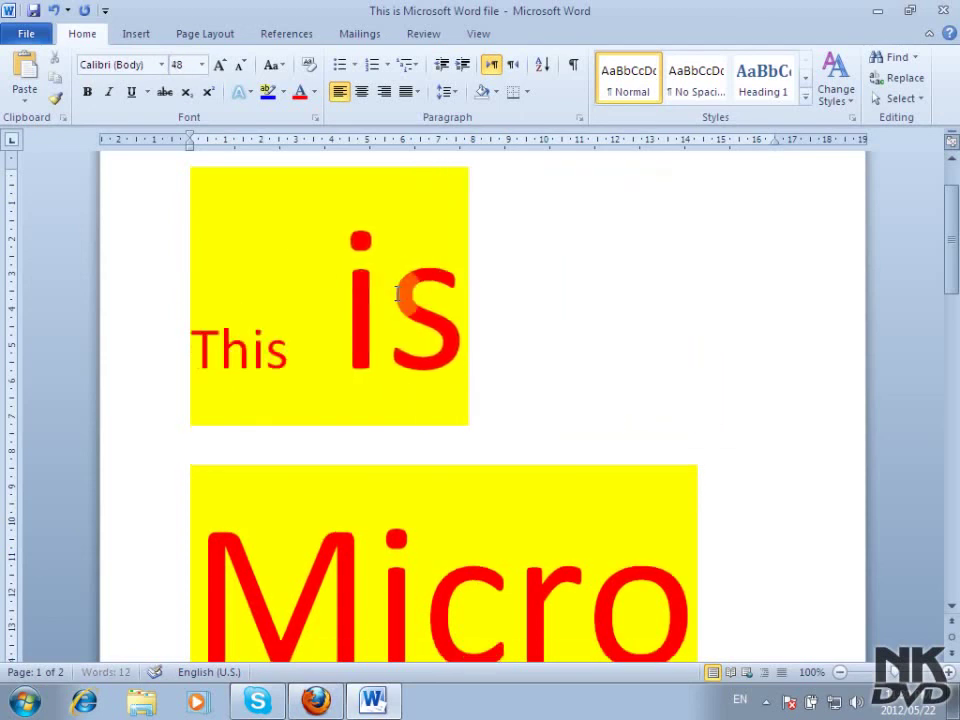
key("ctrl+shift+period")
key("ctrl+shift+period")
key("ctrl+shift+period")
key("ctrl+shift+period")
key("ctrl+shift+period")
key("ctrl+shift+period")
key("ctrl+shift+comma")
key("ctrl+shift+comma")
key("ctrl+shift+comma")
key("ctrl+shift+comma")
key("ctrl+shift+comma")
key("ctrl+shift+comma")
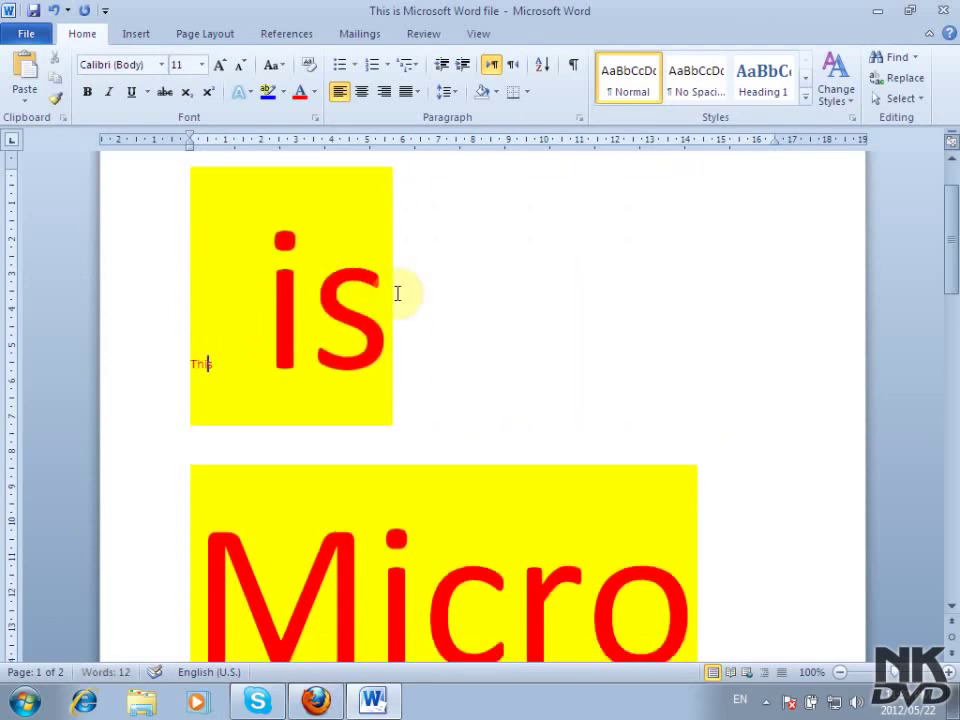
key("ctrl+shift+comma")
key("ctrl+shift+comma")
key("ctrl+shift+comma")
key("ctrl+shift+comma")
key("ctrl+shift+comma")
key("ctrl+shift+period")
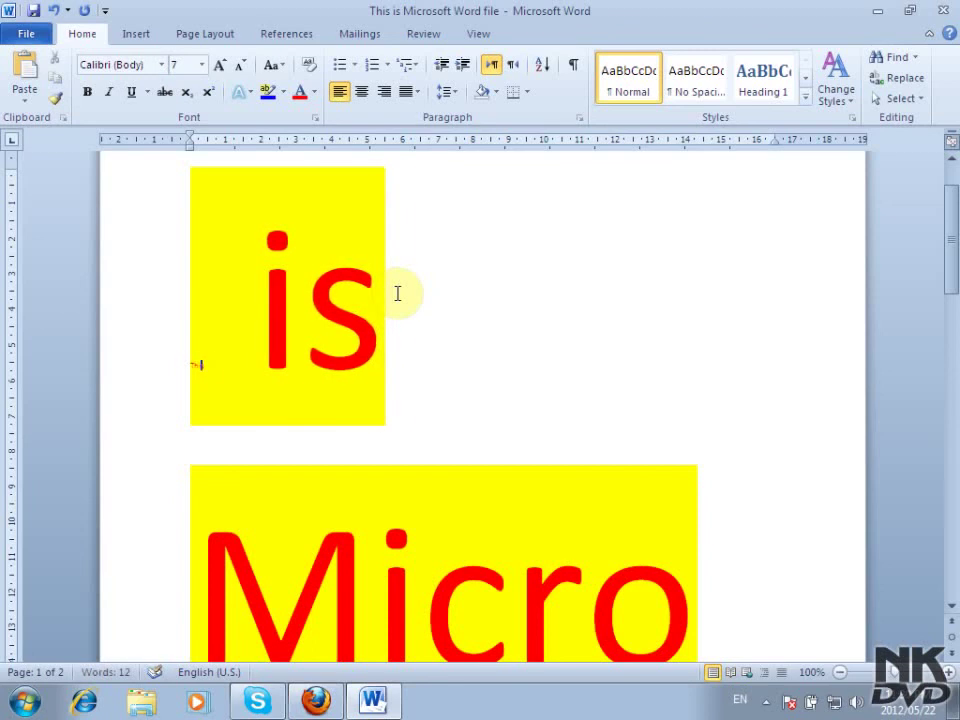
key("ctrl+shift+period")
key("ctrl+shift+period")
key("ctrl+shift+period")
key("ctrl+shift+period")
key("ctrl+shift+period")
key("ctrl+shift+period")
key("ctrl+shift+comma")
key("ctrl+shift+comma")
key("ctrl+shift+comma")
key("ctrl+shift+comma")
key("ctrl+shift+comma")
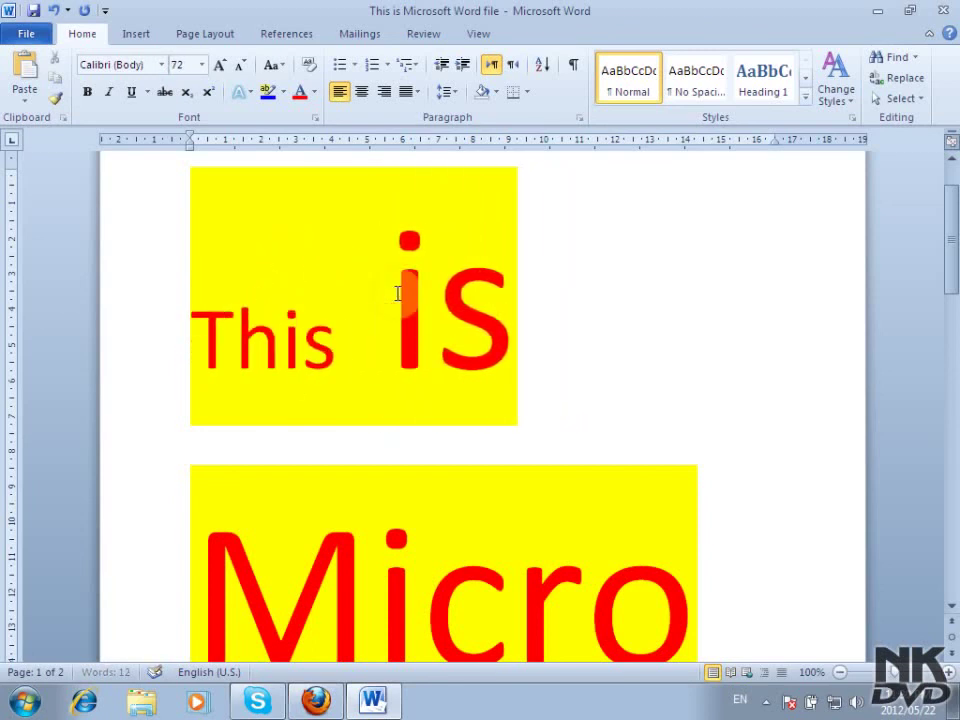